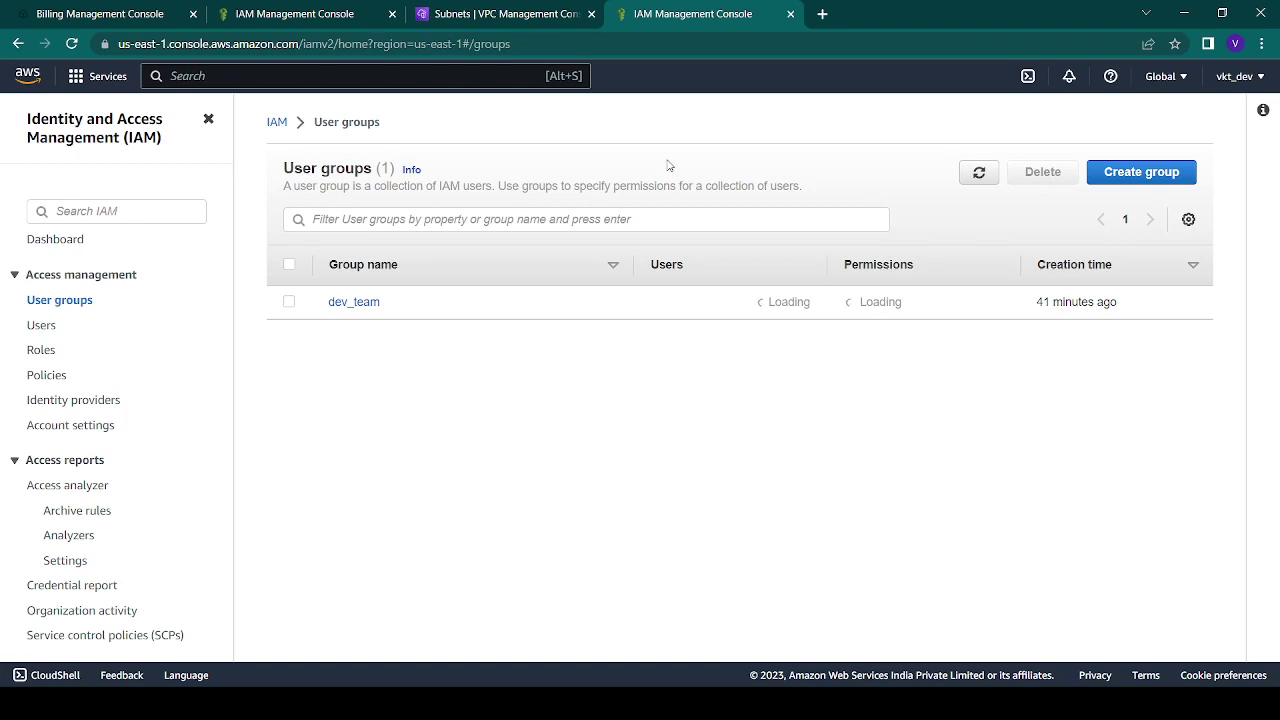
click(85, 87)
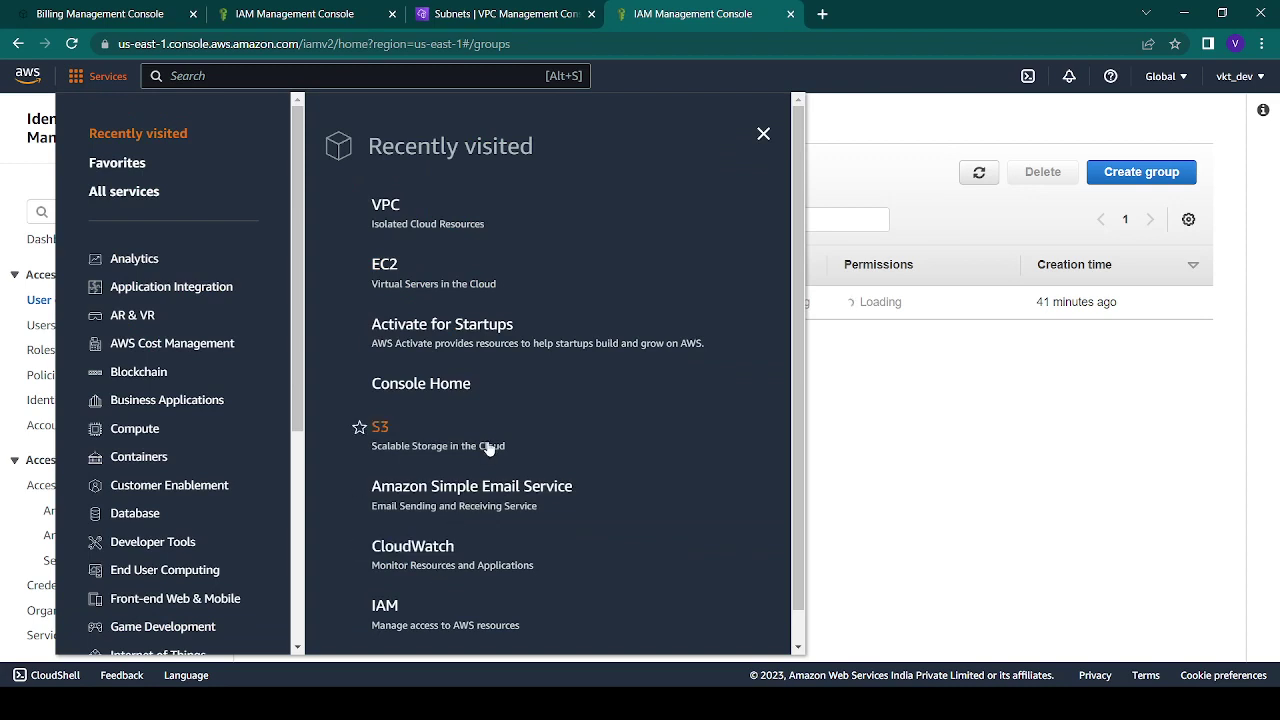
click(849, 367)
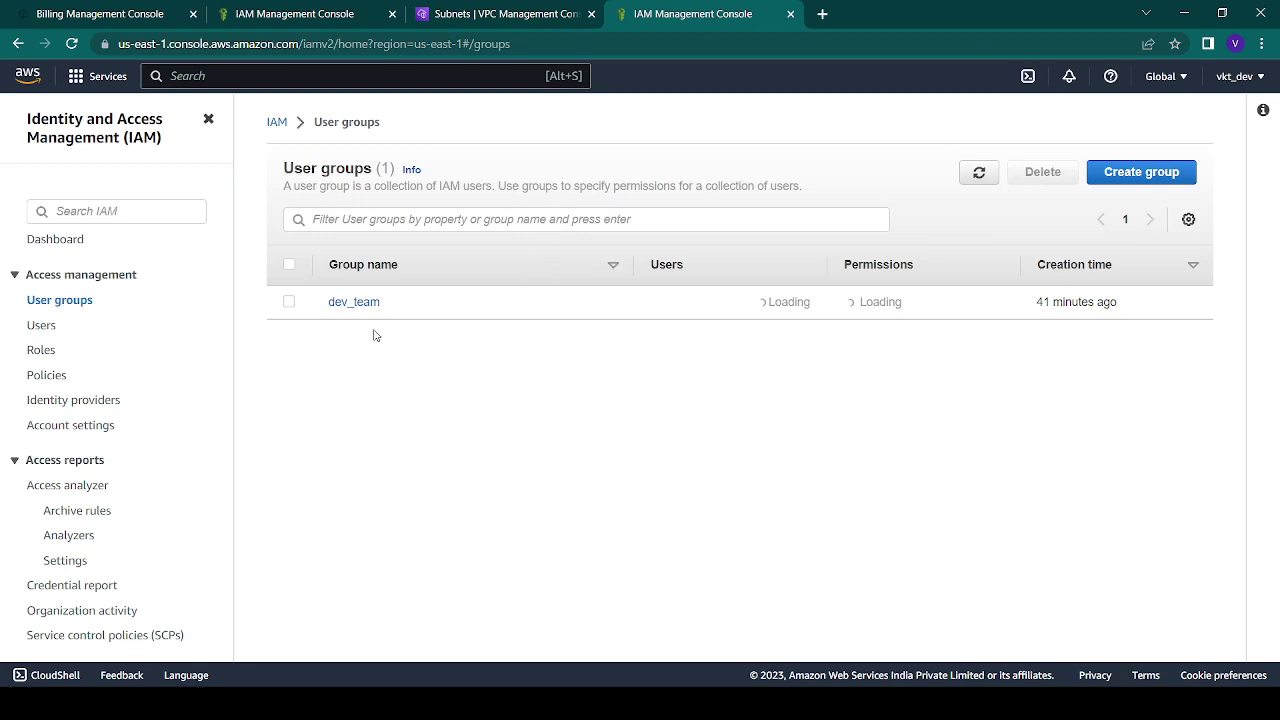
click(108, 77)
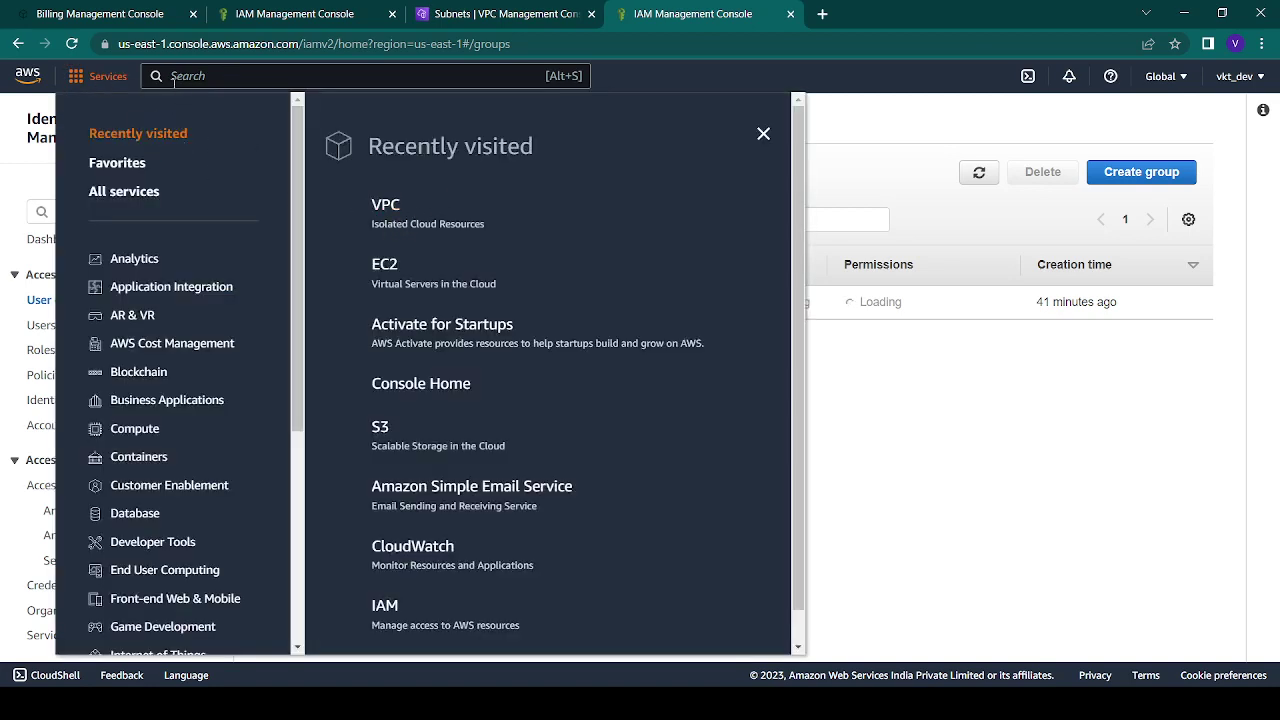
click(19, 153)
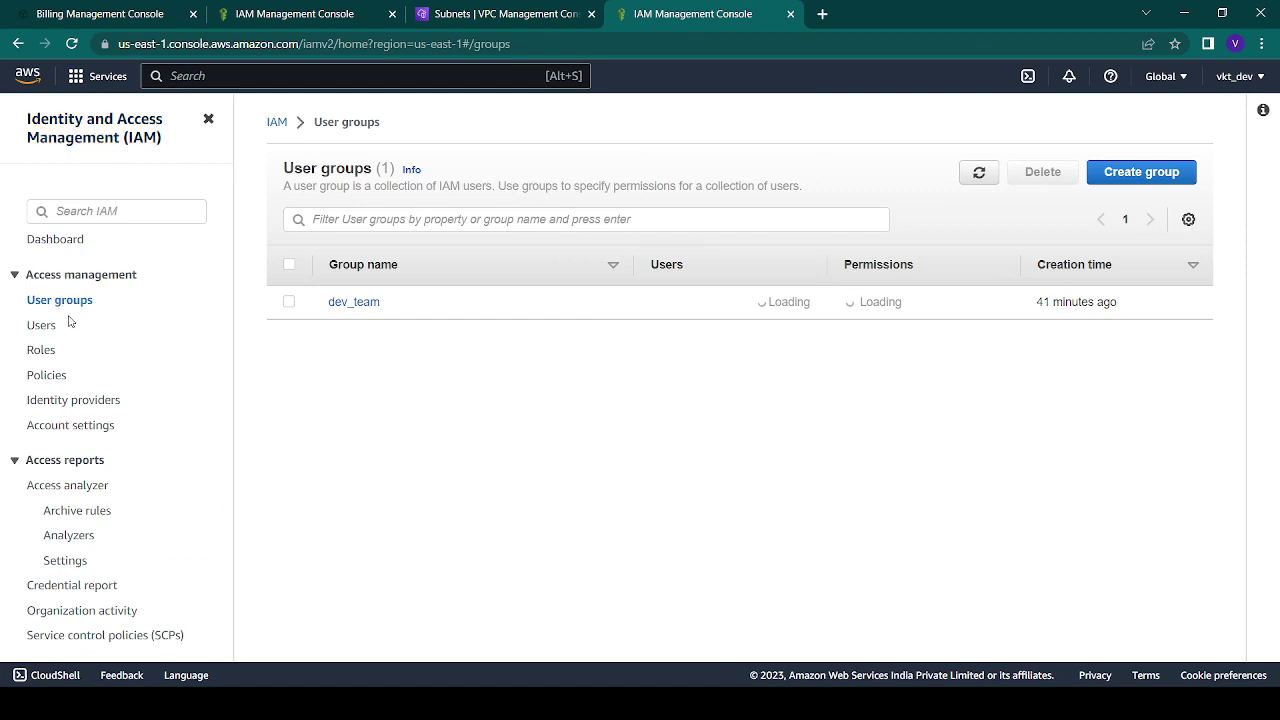
click(1142, 176)
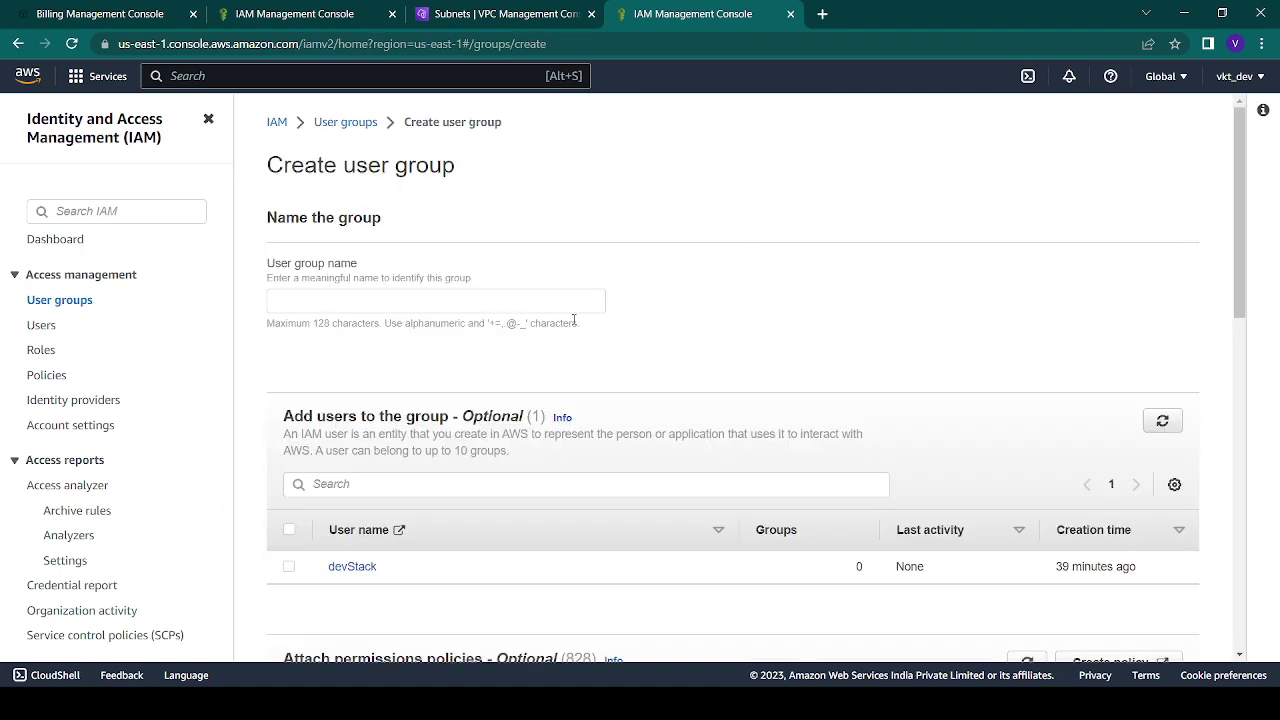
Step: Start a new IAM user named yt_user without AWS Management Console access and proceed to its permissions
click(41, 326)
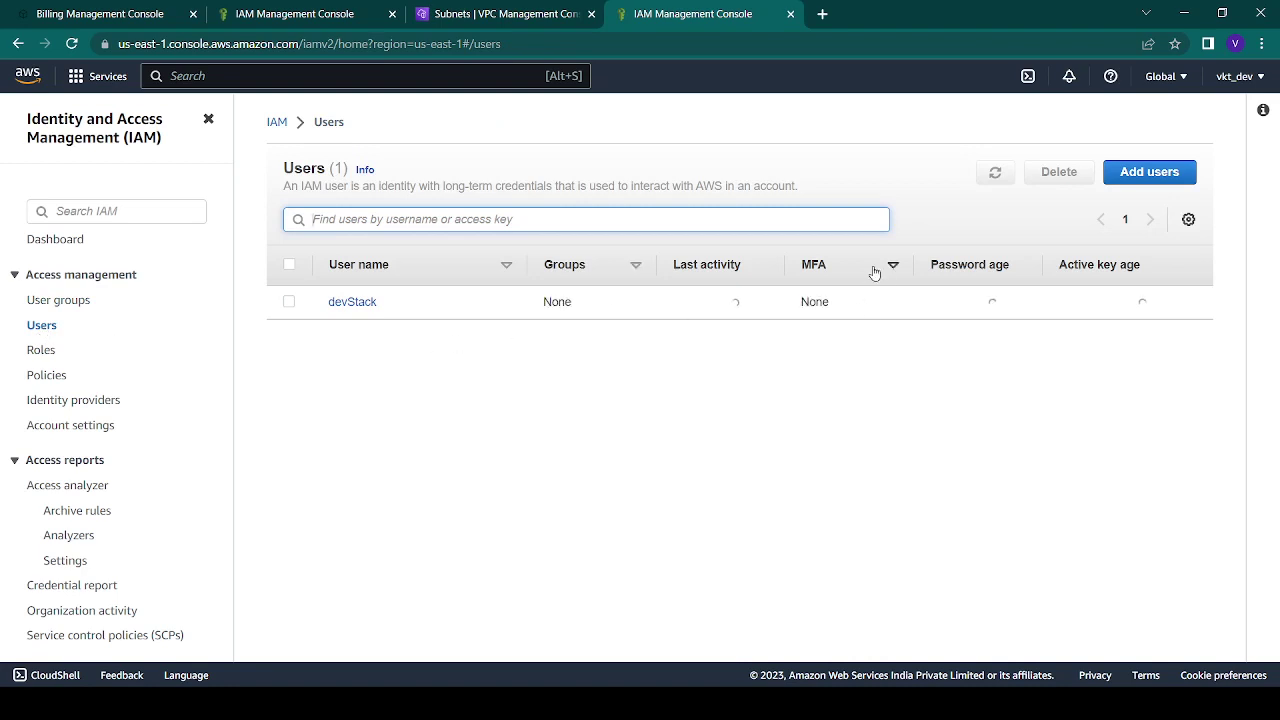
click(1142, 178)
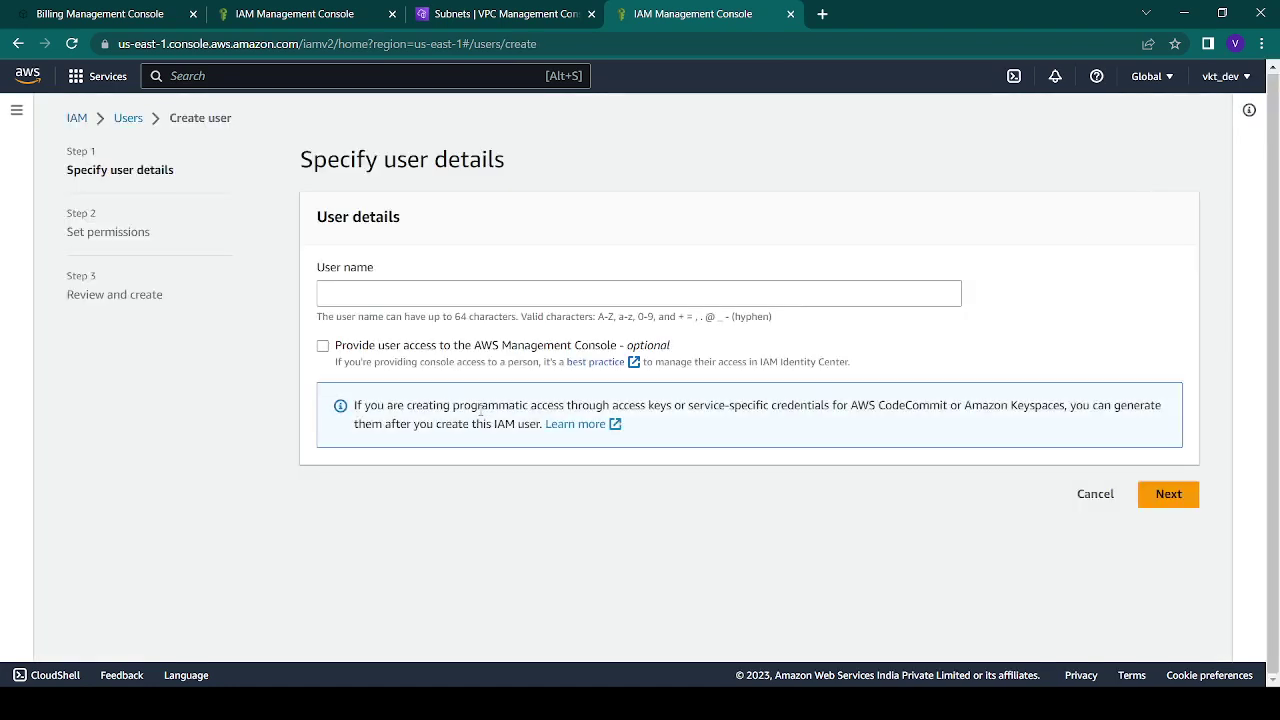
click(348, 295)
click(397, 298)
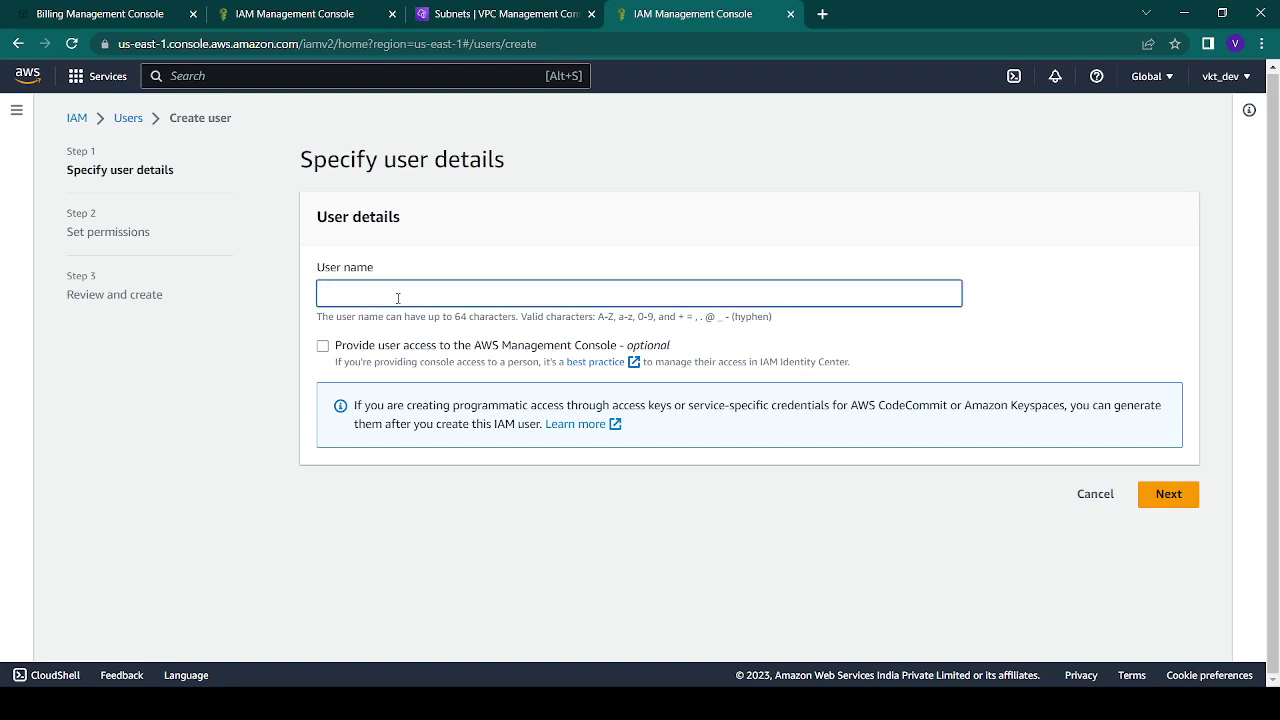
text(yt_user)
click(322, 346)
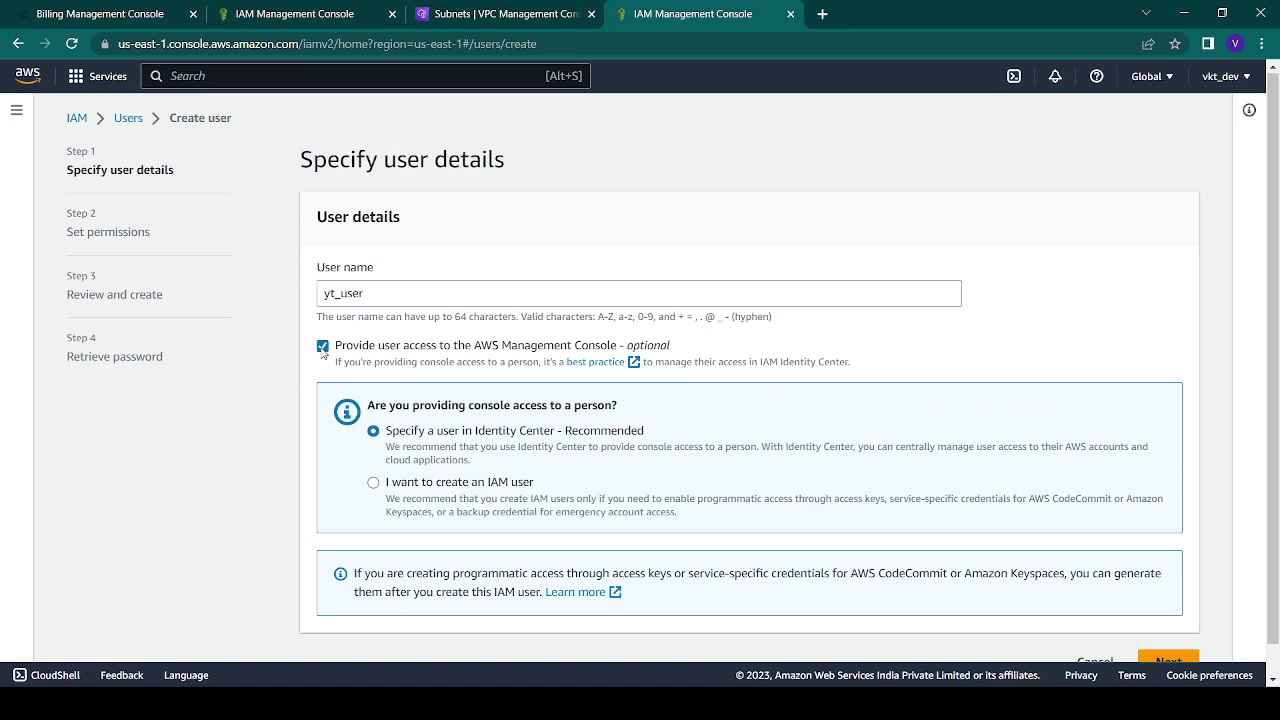
click(322, 346)
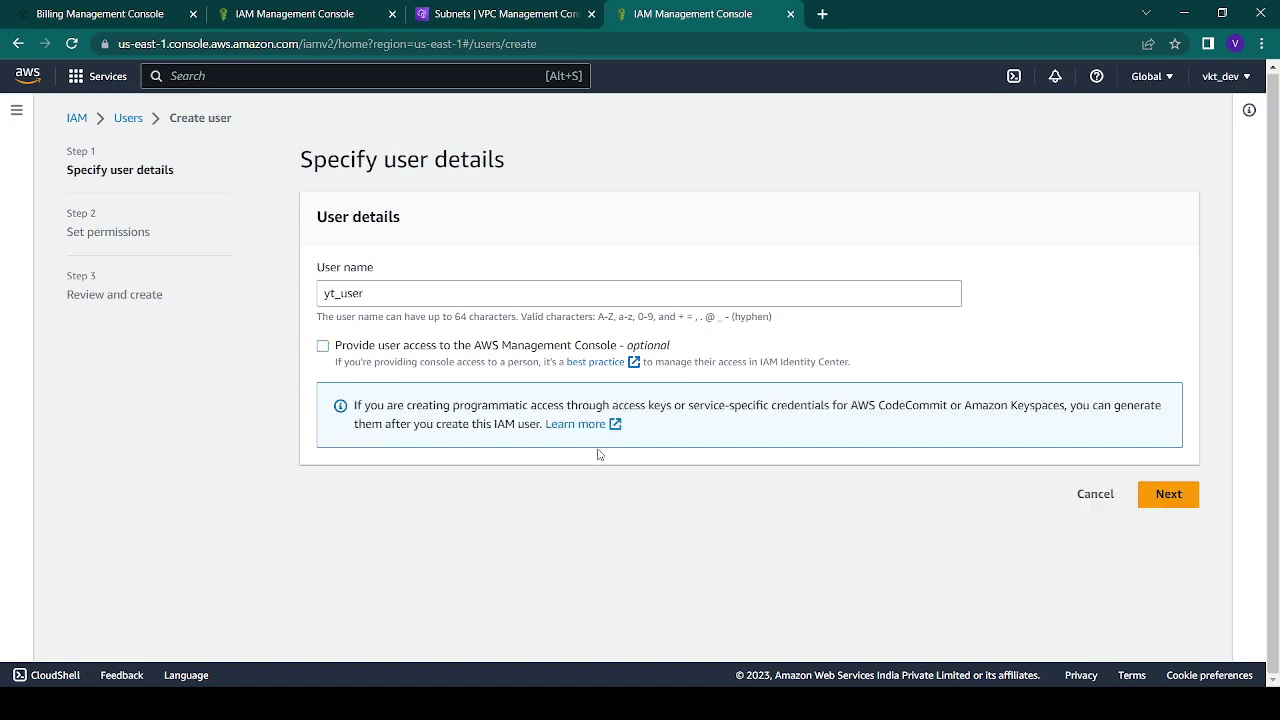
click(1160, 494)
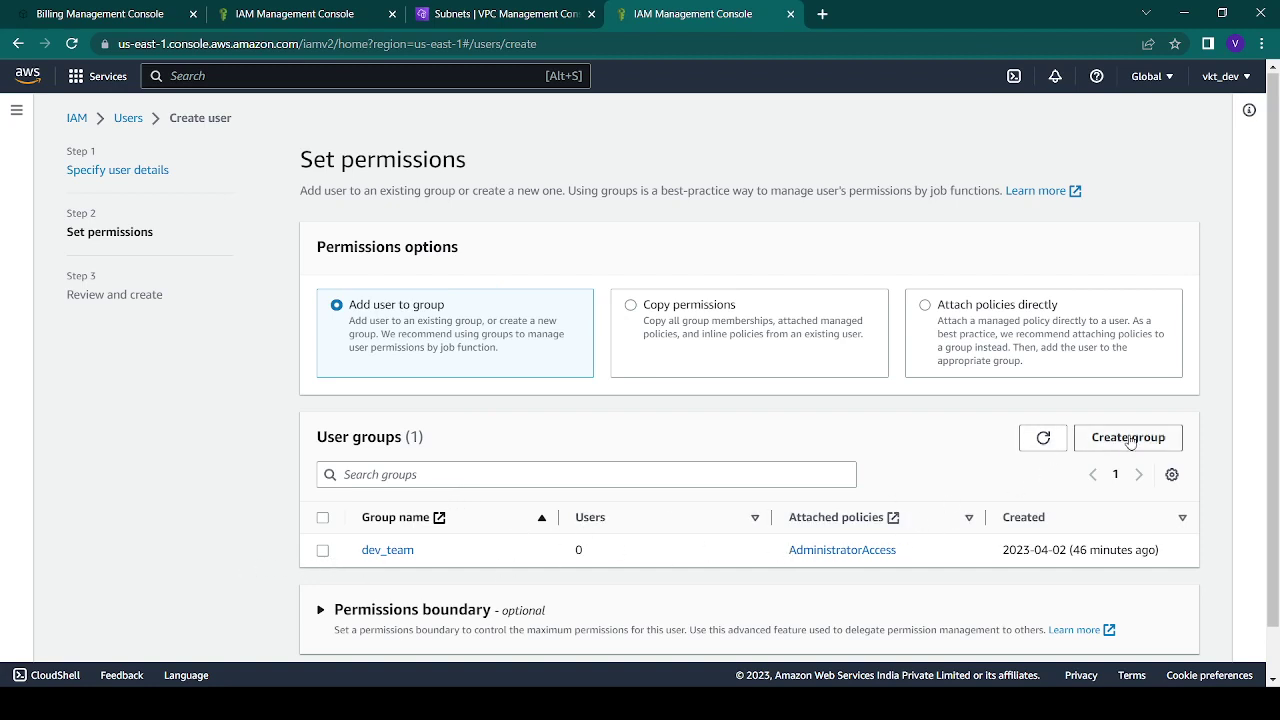
click(322, 552)
click(322, 552)
click(1128, 440)
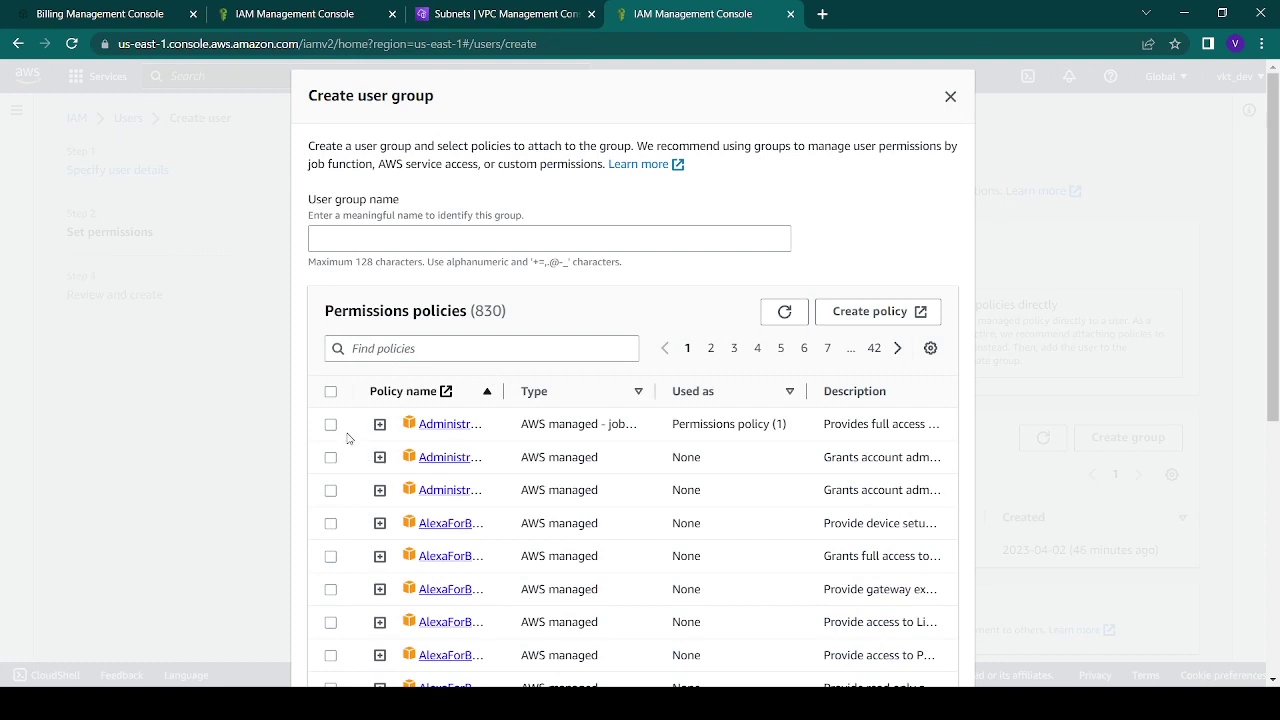
click(363, 236)
text(y)
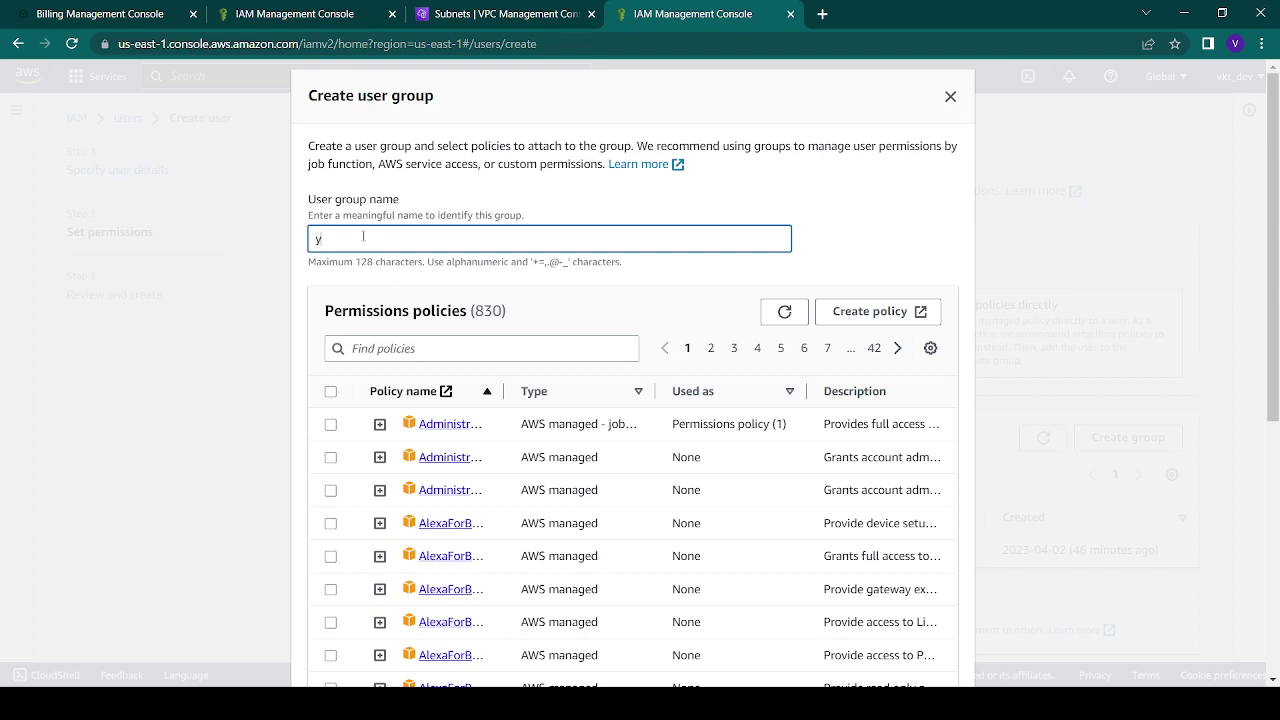
text(t_tea)
click(947, 97)
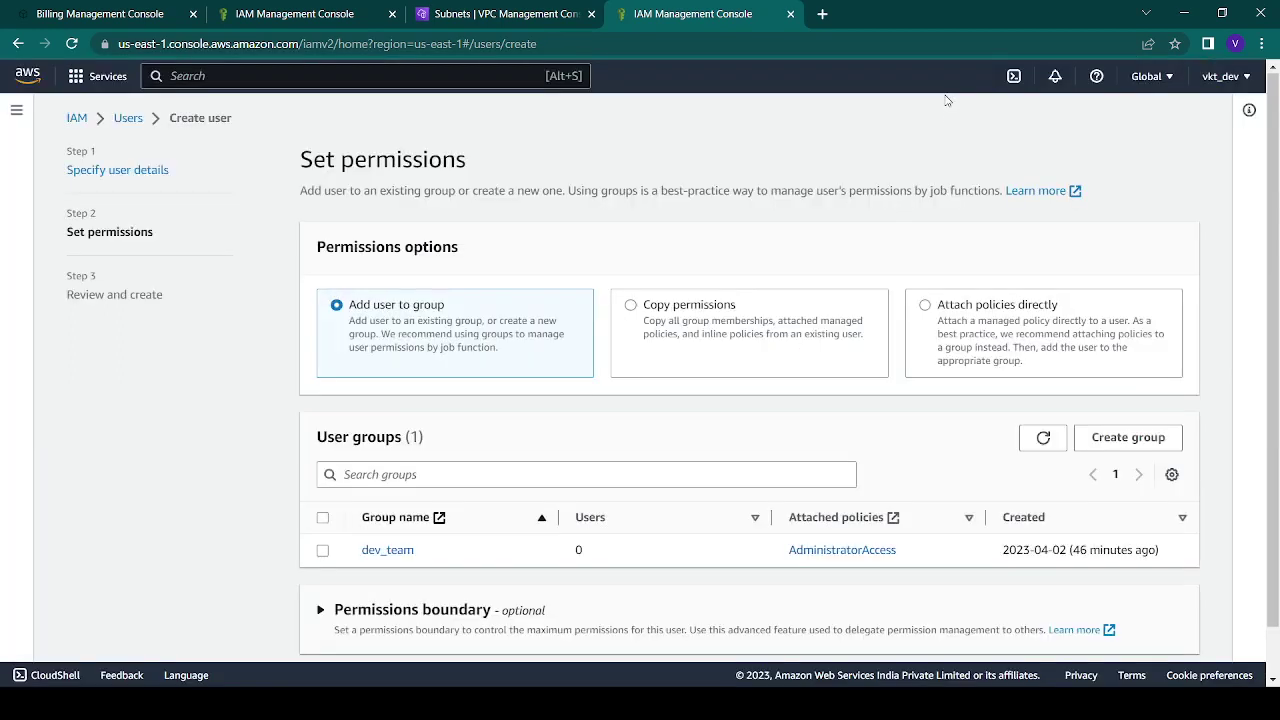
Step: Choose to attach policies directly to the user and filter the permissions policies by s3
click(652, 316)
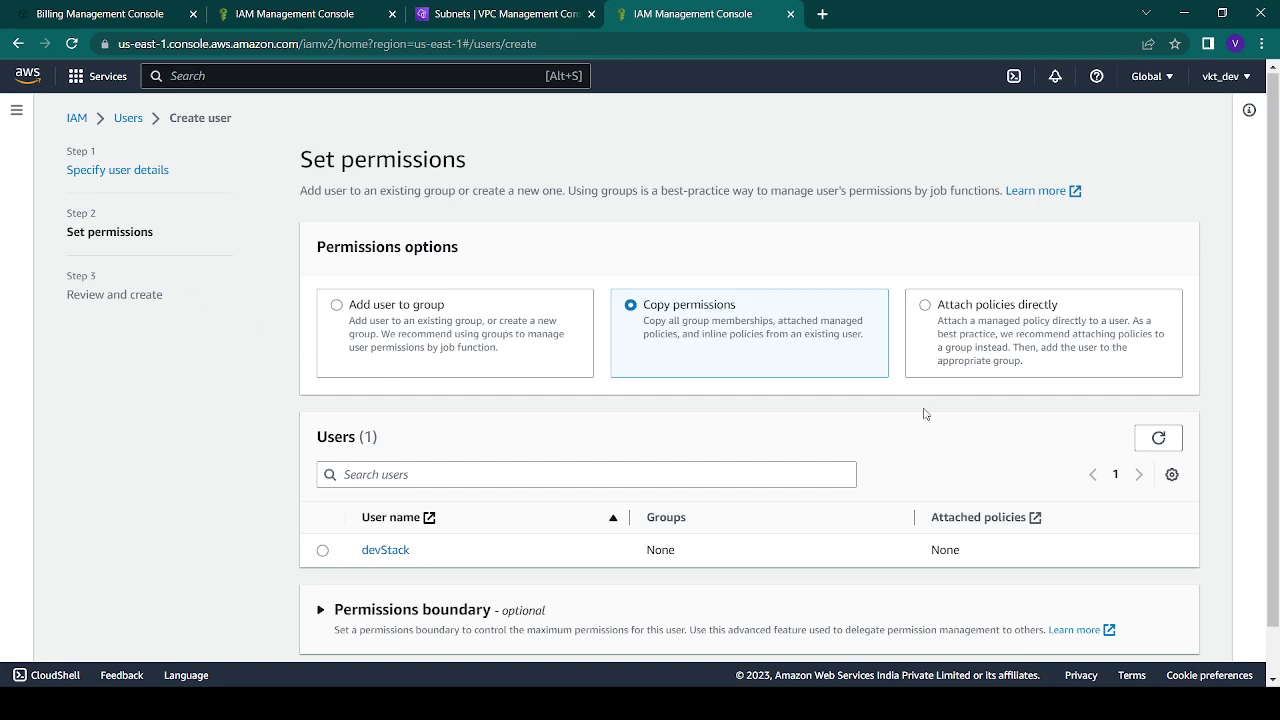
click(1028, 340)
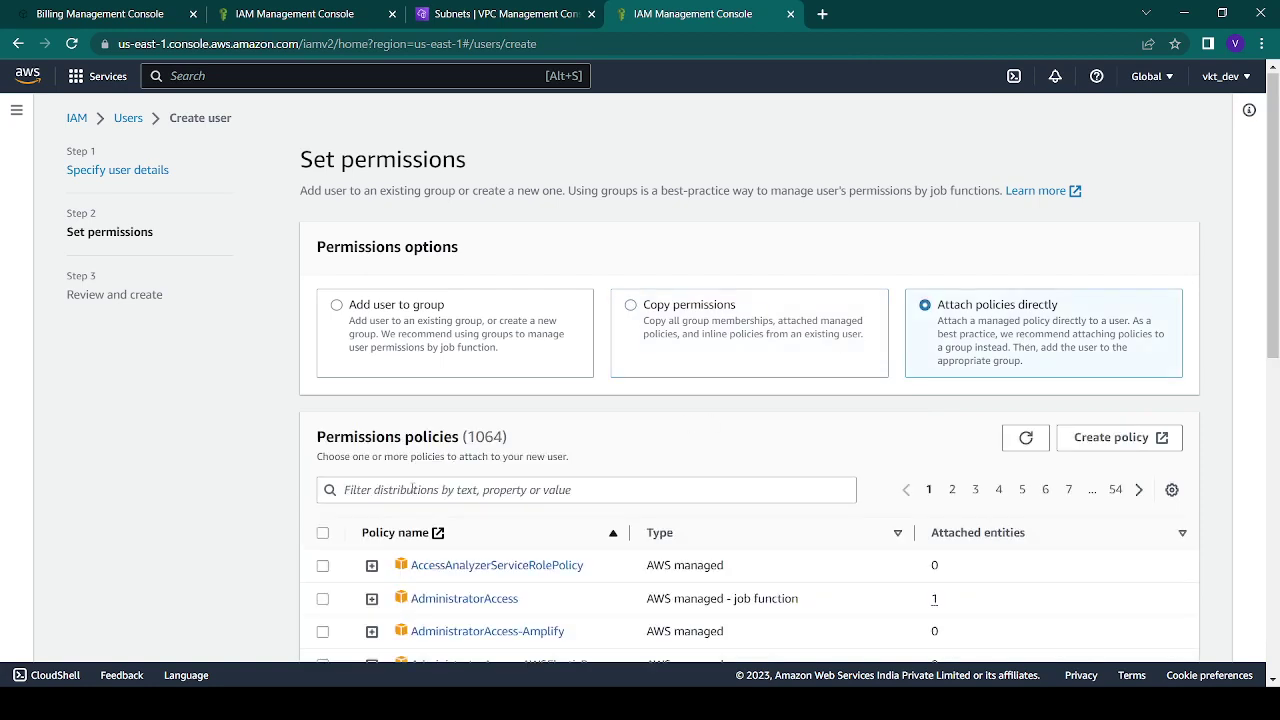
click(411, 489)
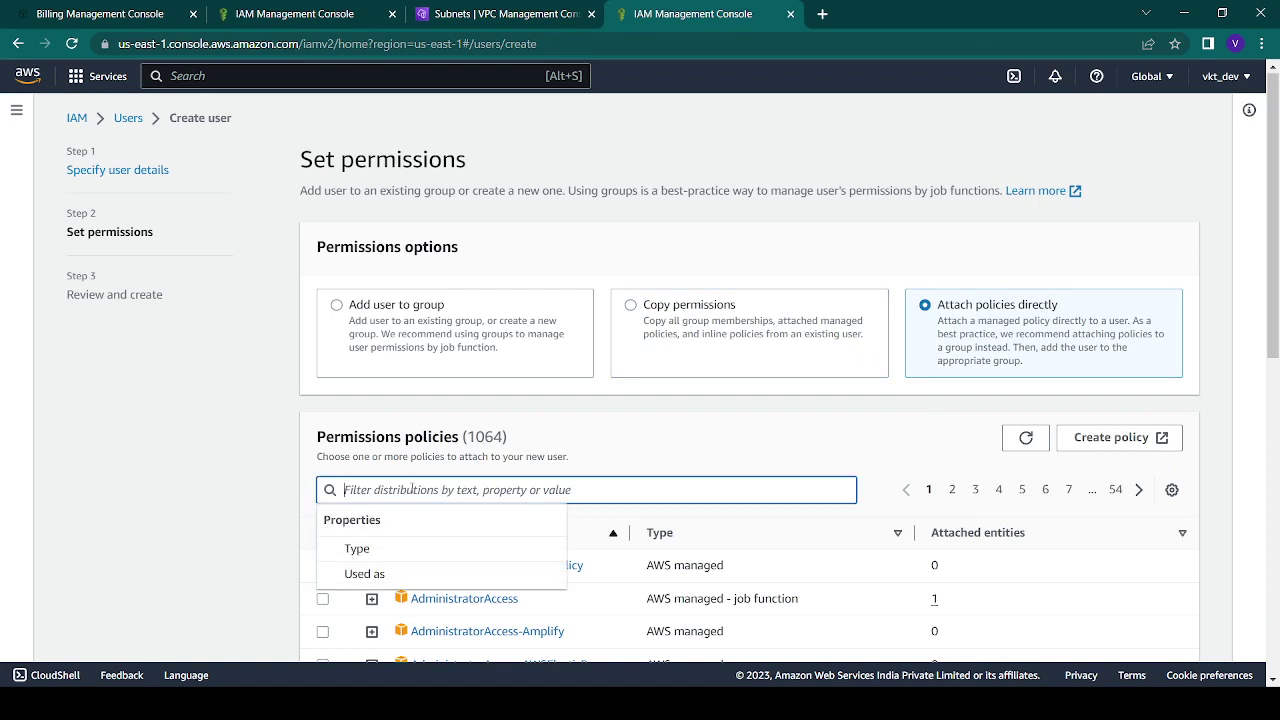
text(s)
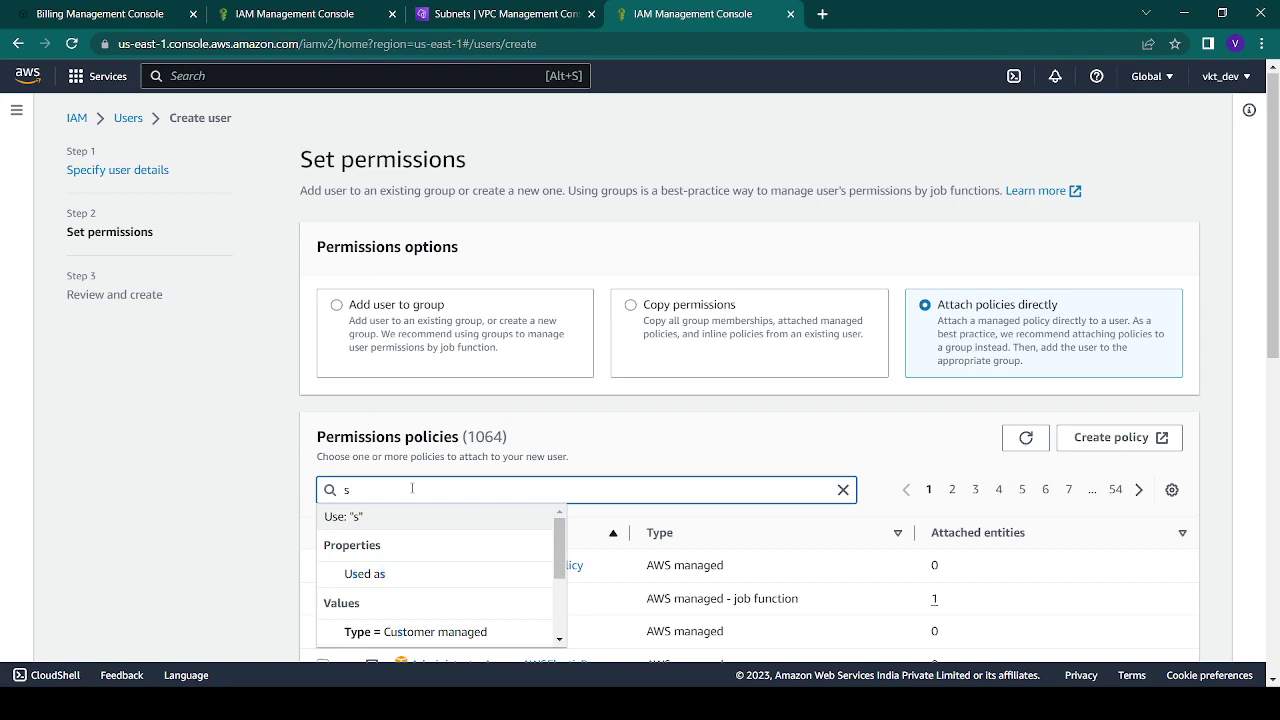
text(3)
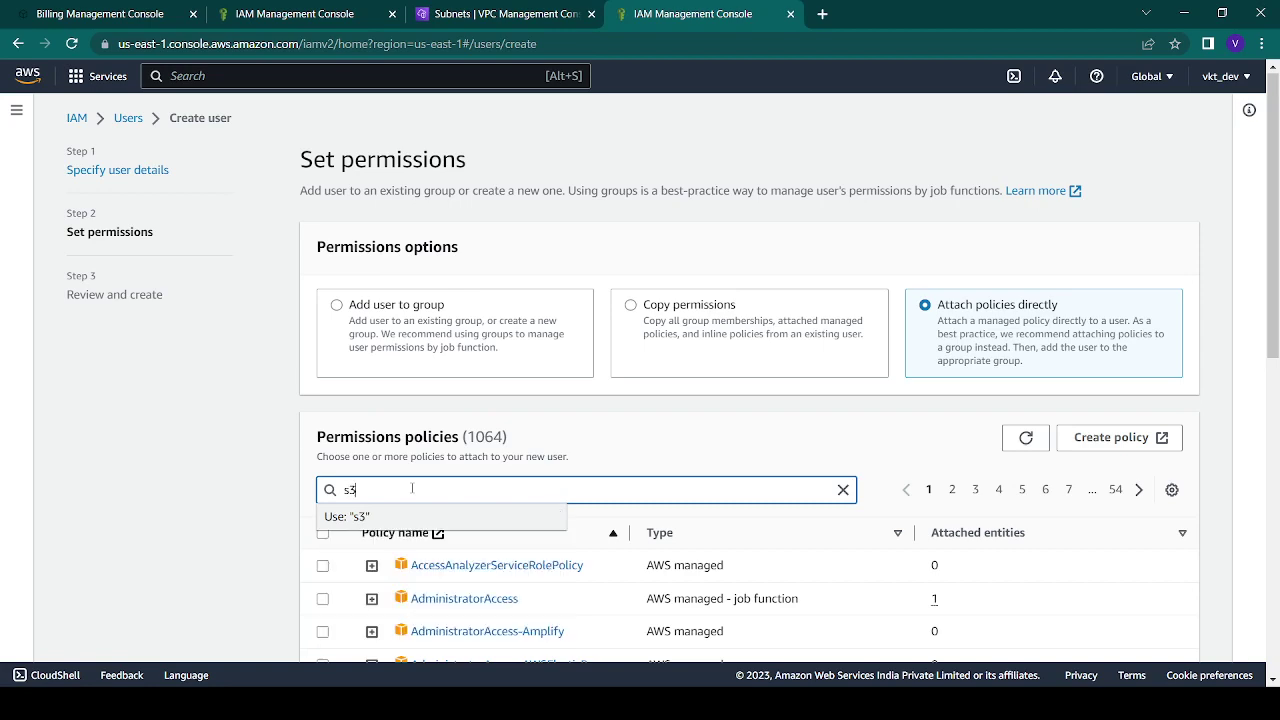
click(355, 518)
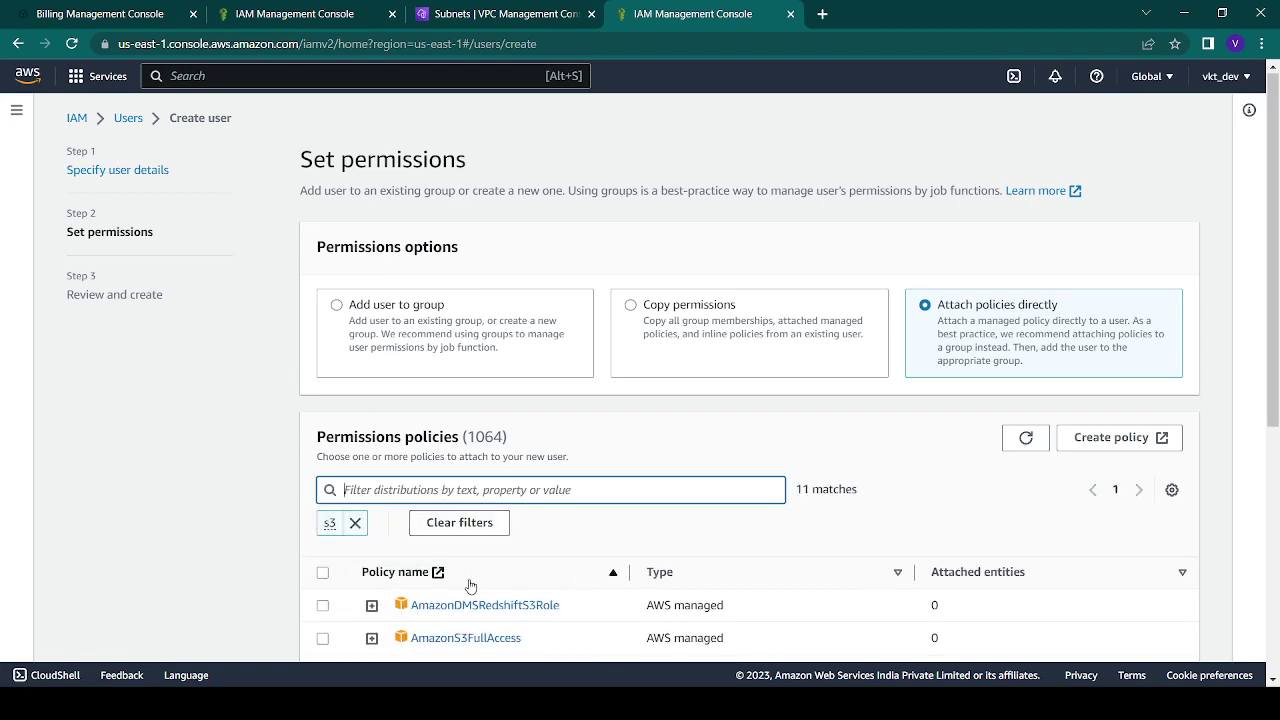
Step: View the JSON definition of the AmazonS3FullAccess policy, select that policy for the user and proceed to the review
scroll(466, 586, down, 2)
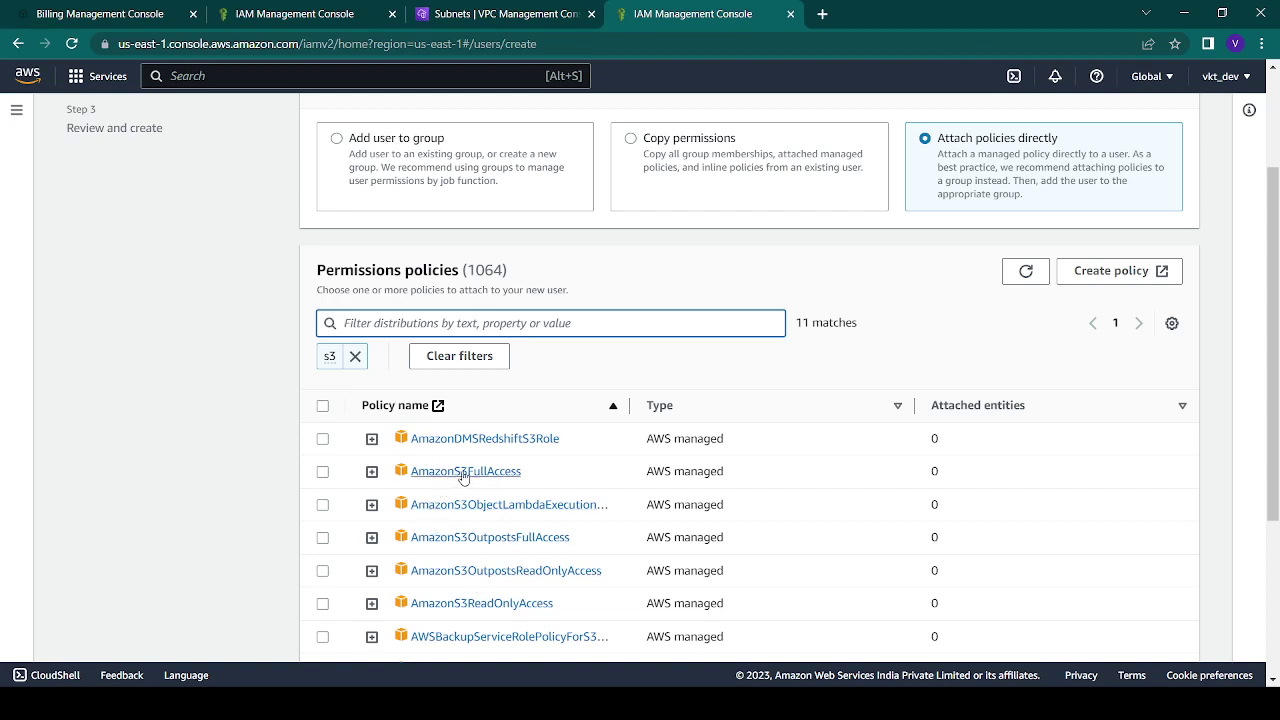
click(371, 472)
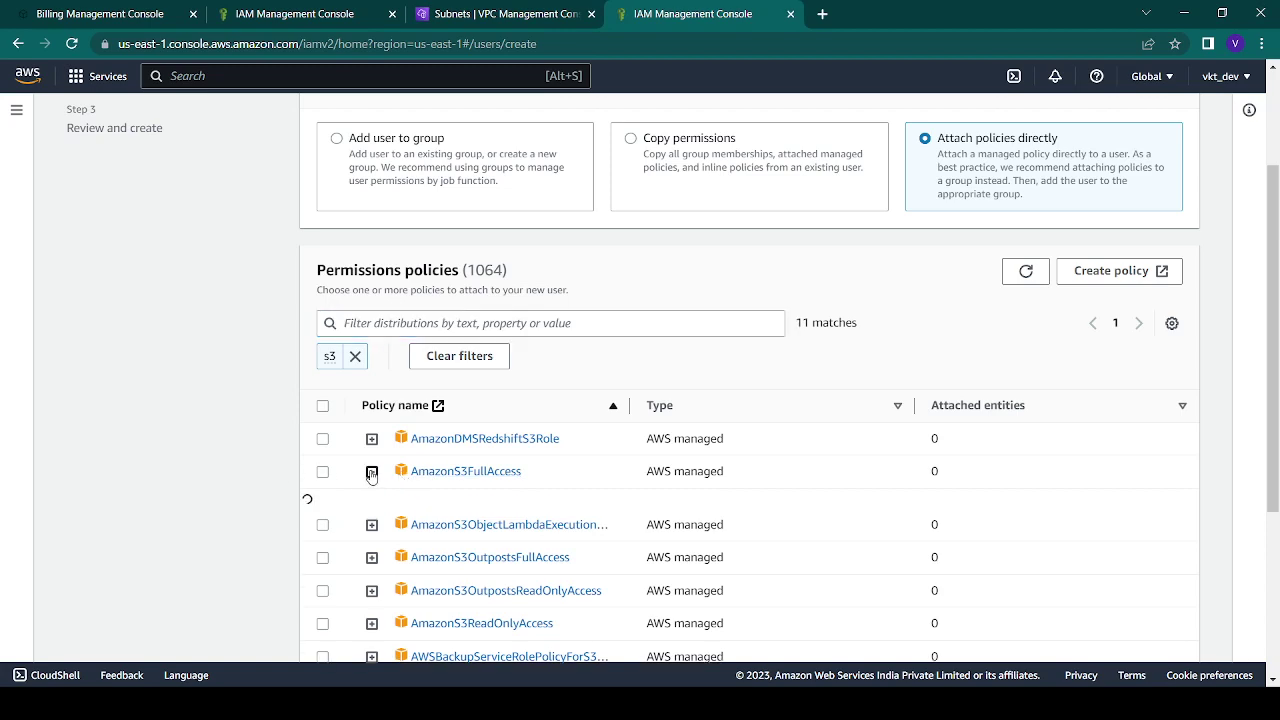
scroll(477, 555, down, 1)
scroll(477, 555, down, 2)
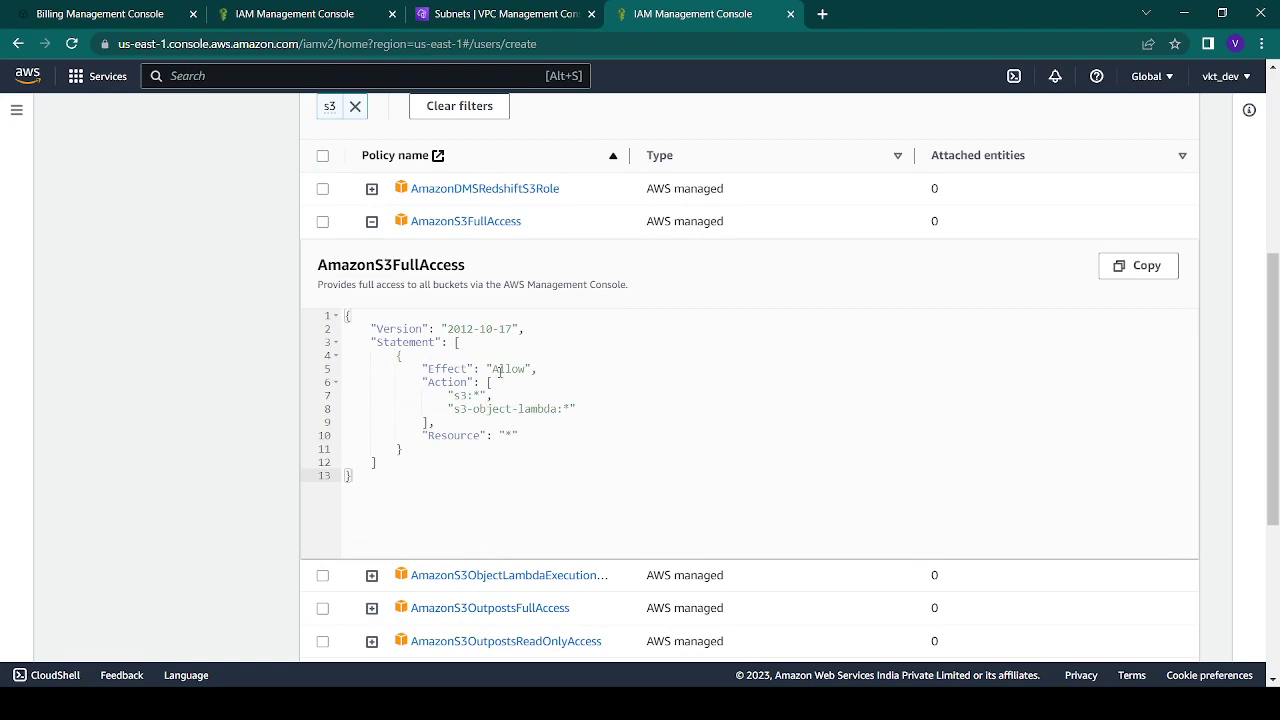
scroll(453, 417, up, 1)
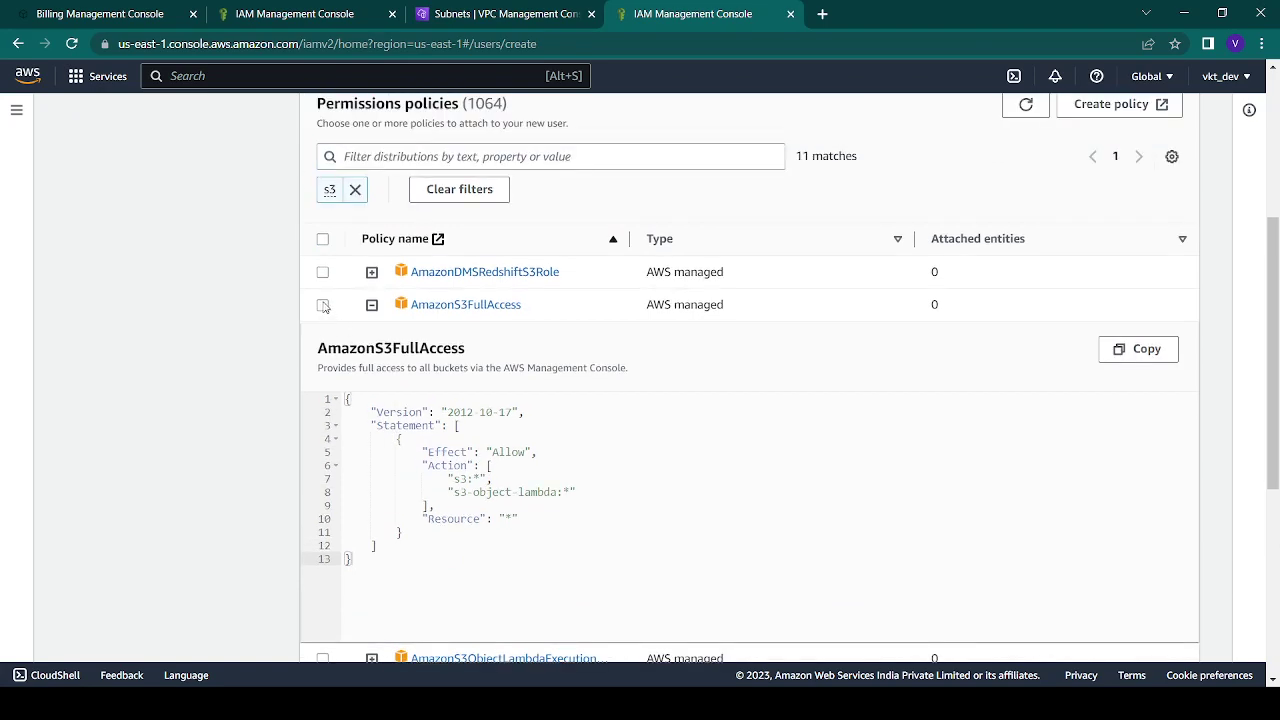
click(322, 305)
click(371, 305)
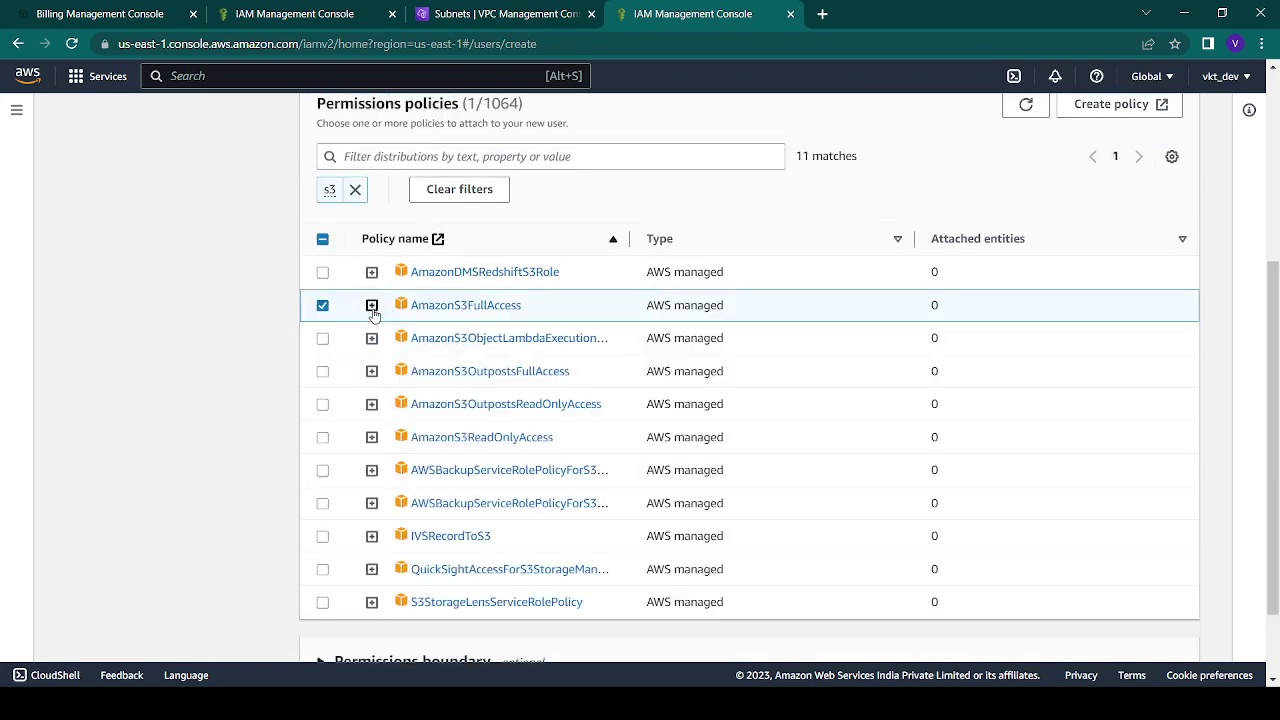
scroll(423, 414, up, 3)
scroll(538, 428, up, 1)
scroll(537, 423, down, 5)
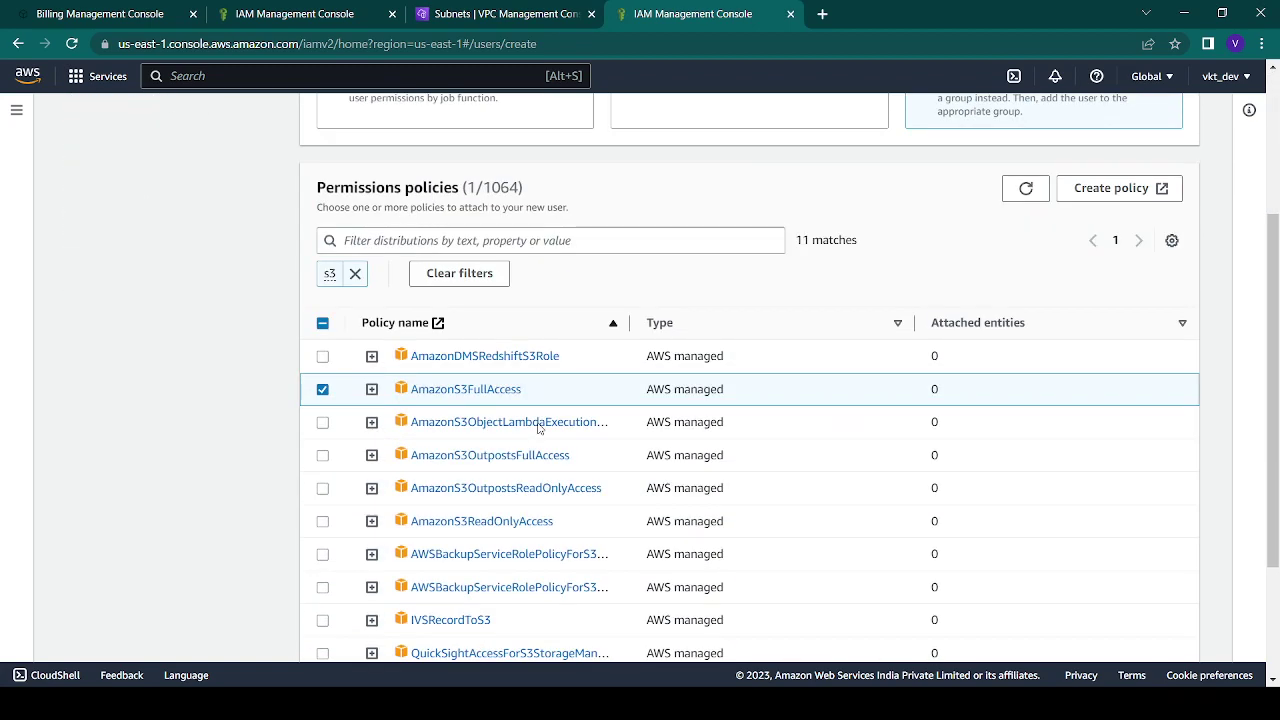
click(1168, 632)
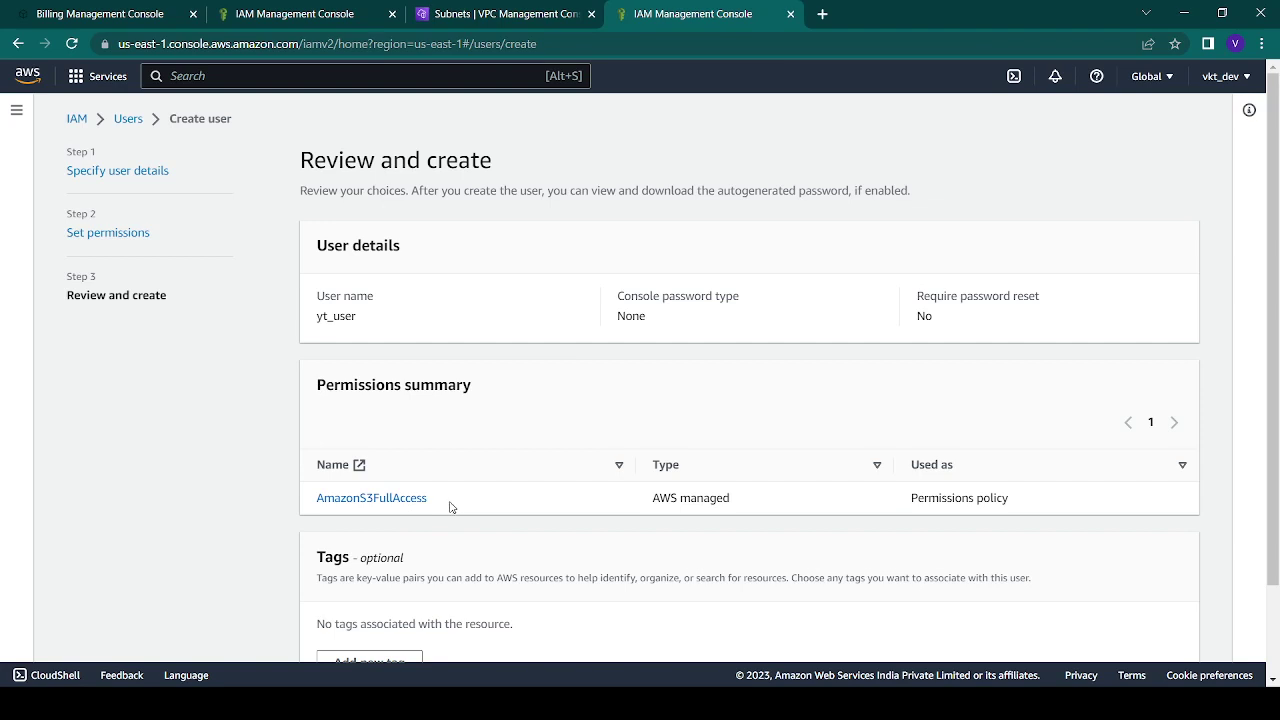
Step: Review the user details and permissions summary, and create the user without any tags
drag(449, 506, 320, 500)
click(540, 518)
scroll(608, 517, down, 1)
click(371, 554)
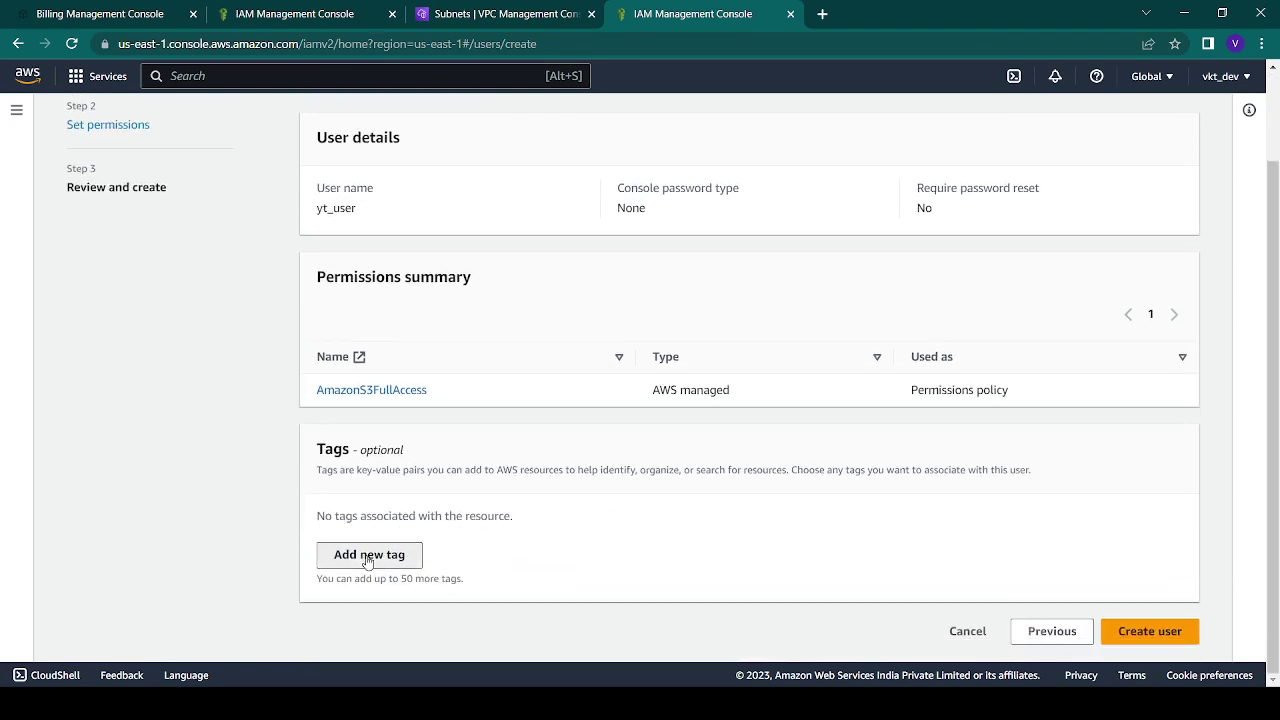
click(1004, 549)
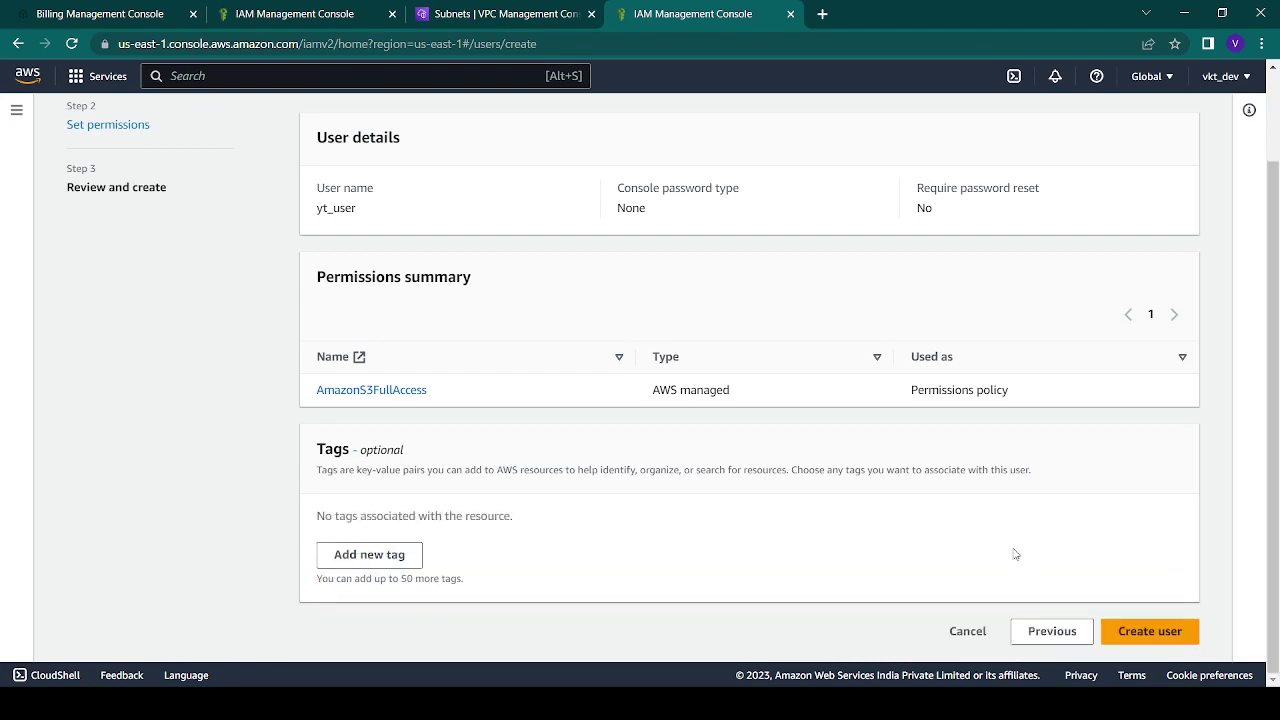
scroll(932, 526, up, 1)
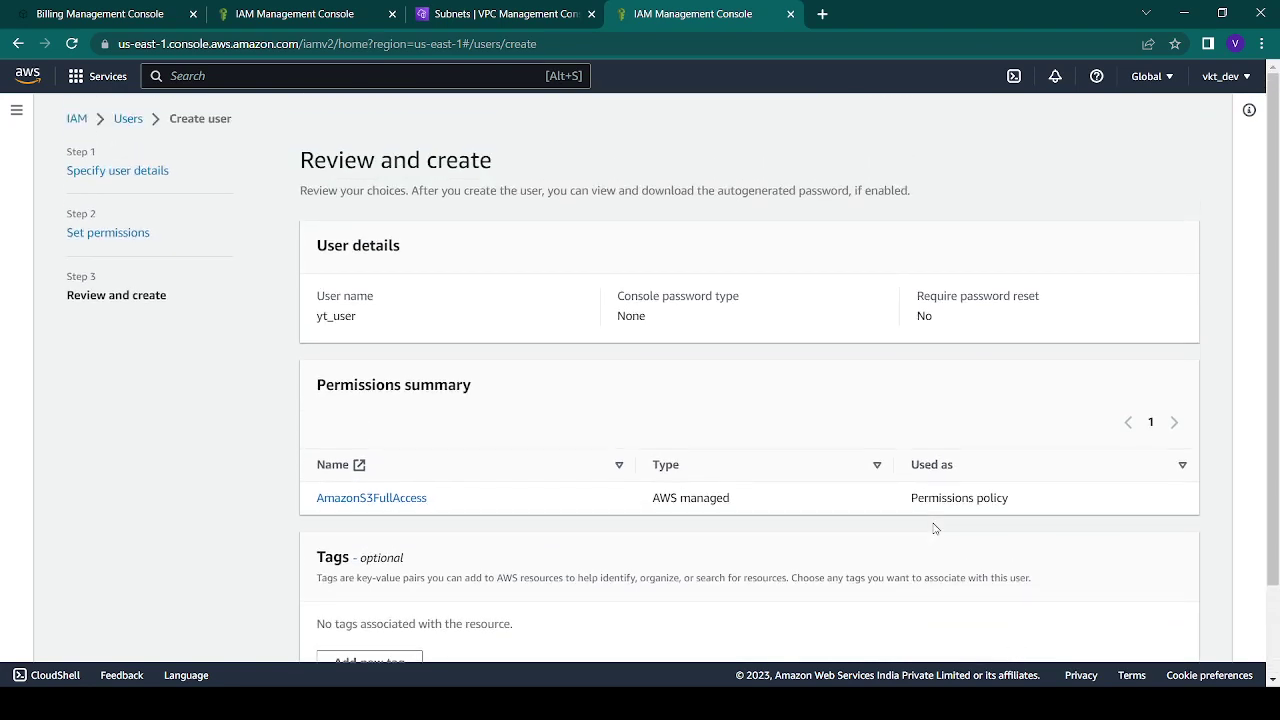
scroll(934, 526, down, 1)
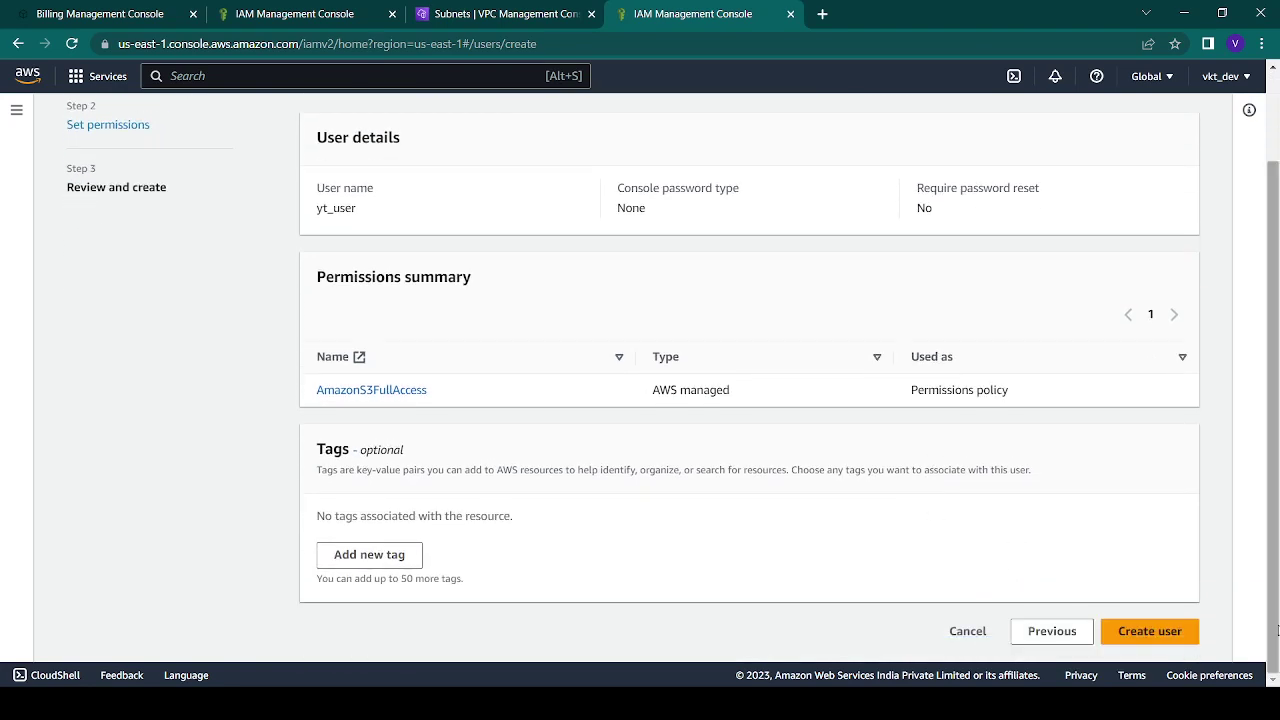
click(1149, 631)
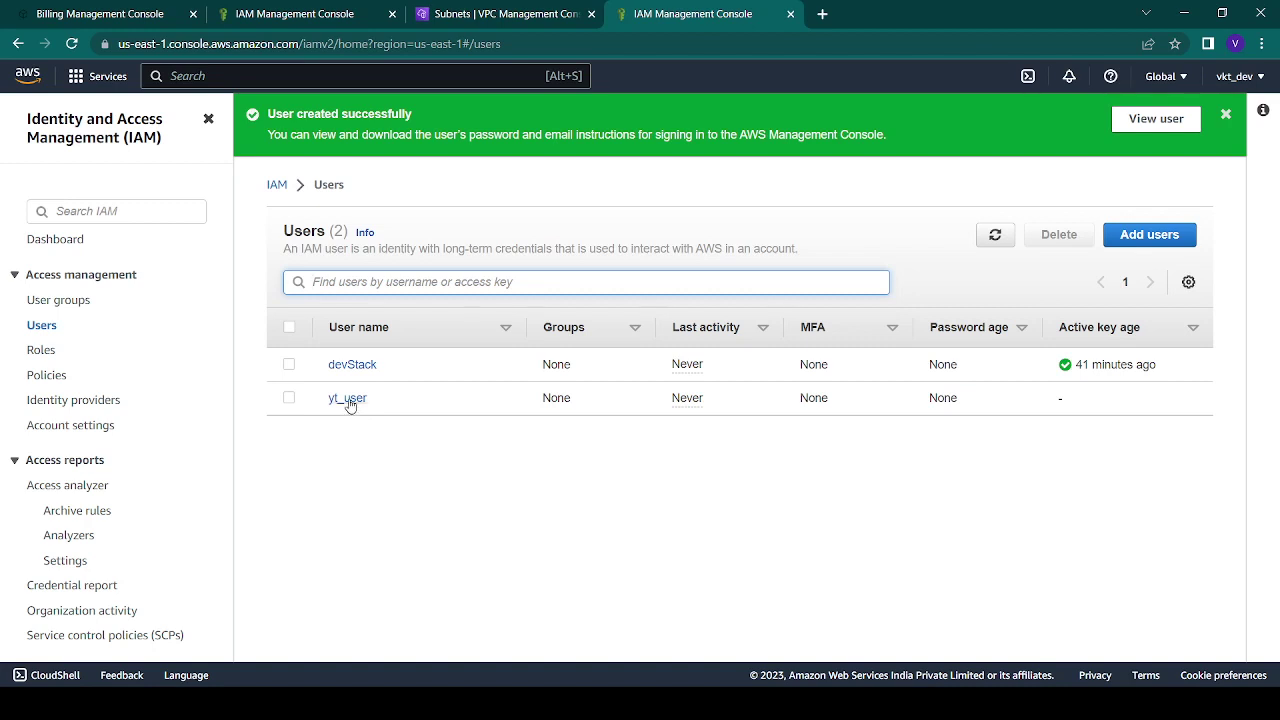
Step: Open the details of yt_user and examine its permissions policies and group memberships
click(348, 399)
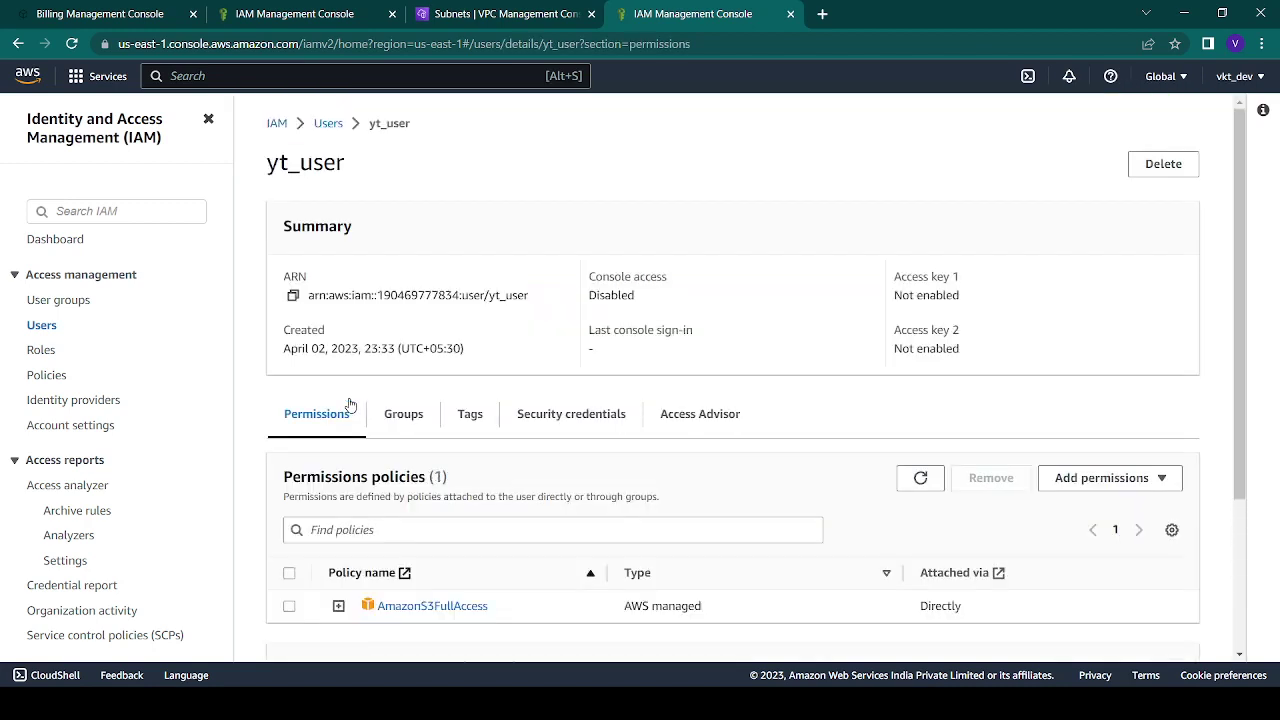
scroll(432, 484, down, 3)
scroll(420, 482, down, 1)
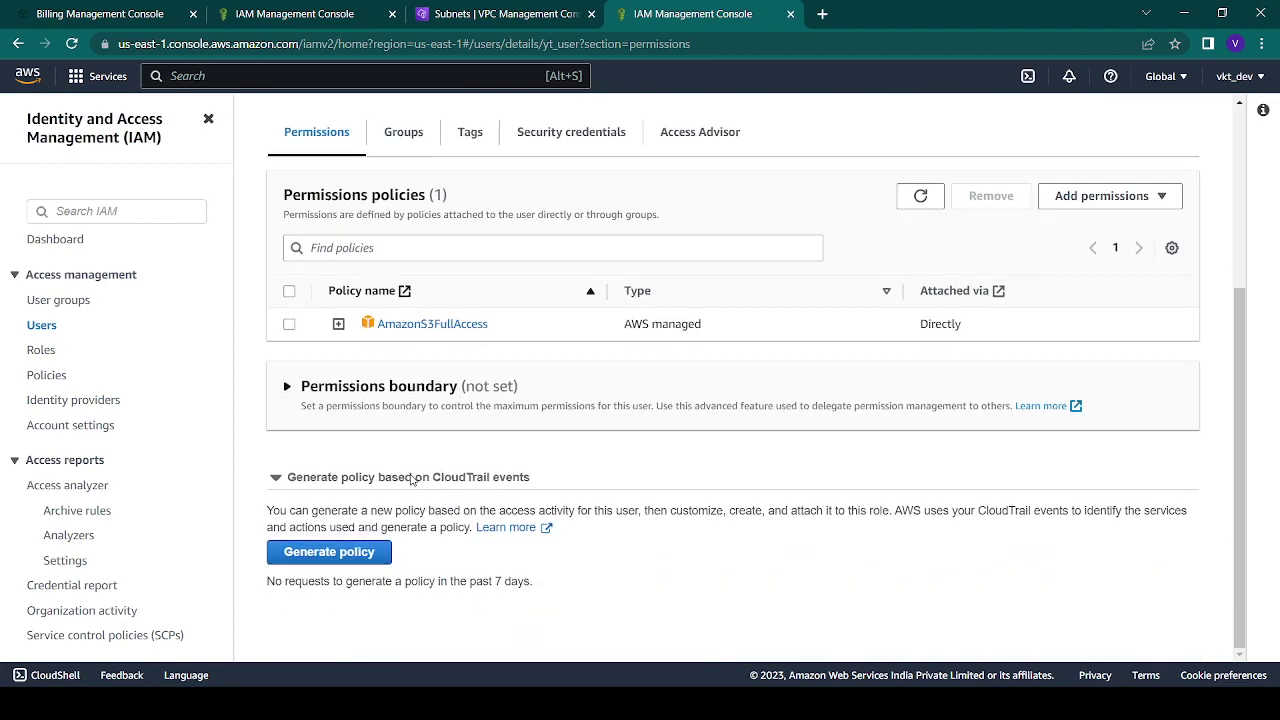
scroll(411, 482, up, 2)
click(406, 304)
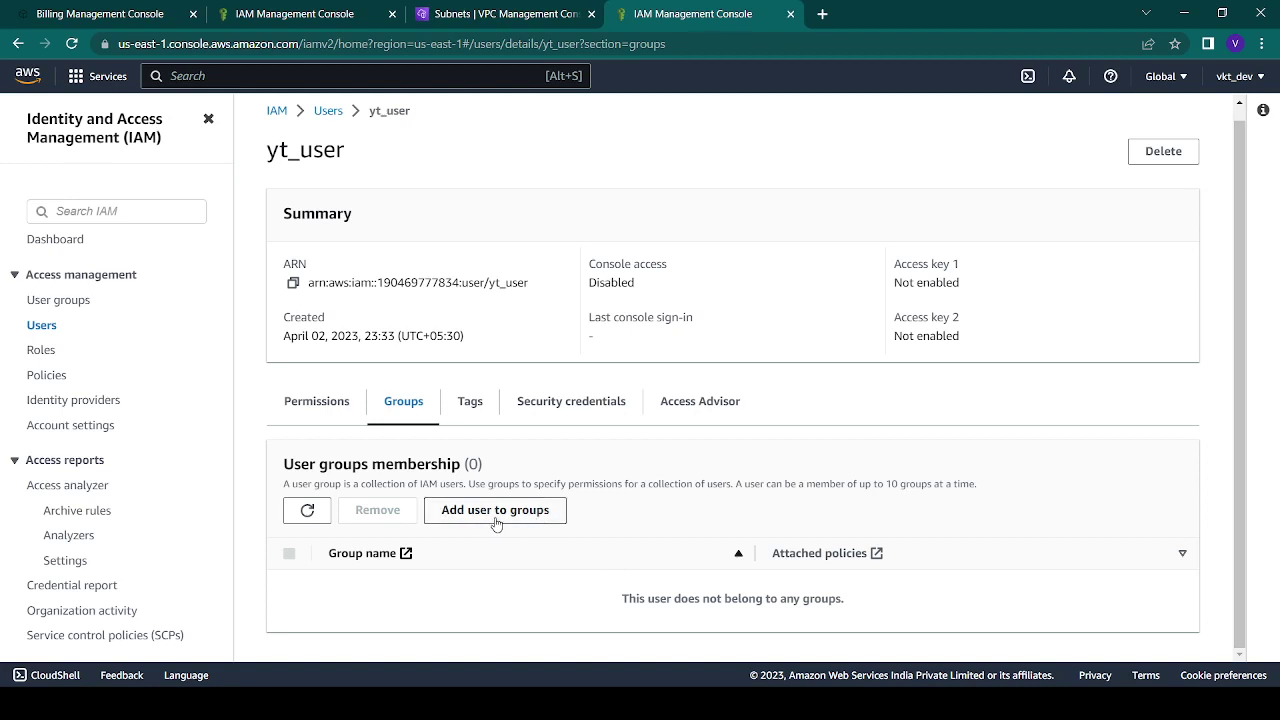
Step: Examine yt_user's tags and security credentials, including console sign-in, multi-factor authentication, access keys and SSH public keys
click(470, 402)
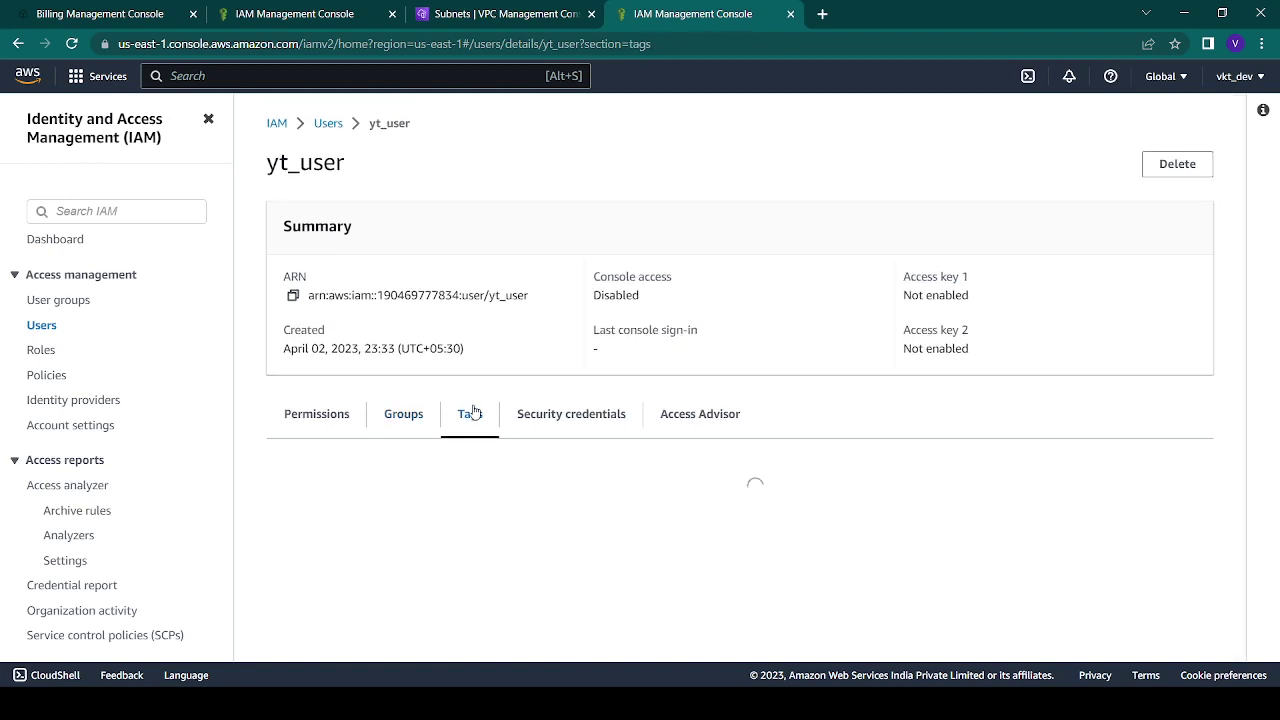
click(571, 418)
scroll(570, 418, down, 3)
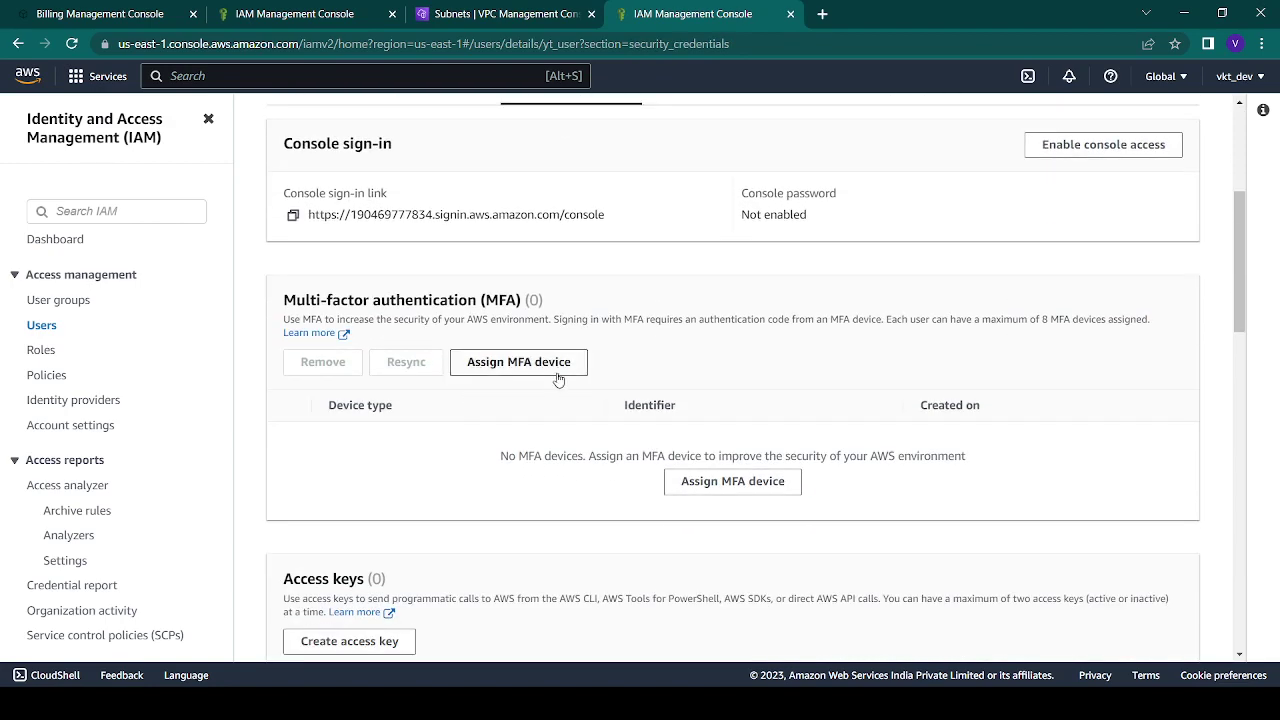
scroll(551, 436, down, 2)
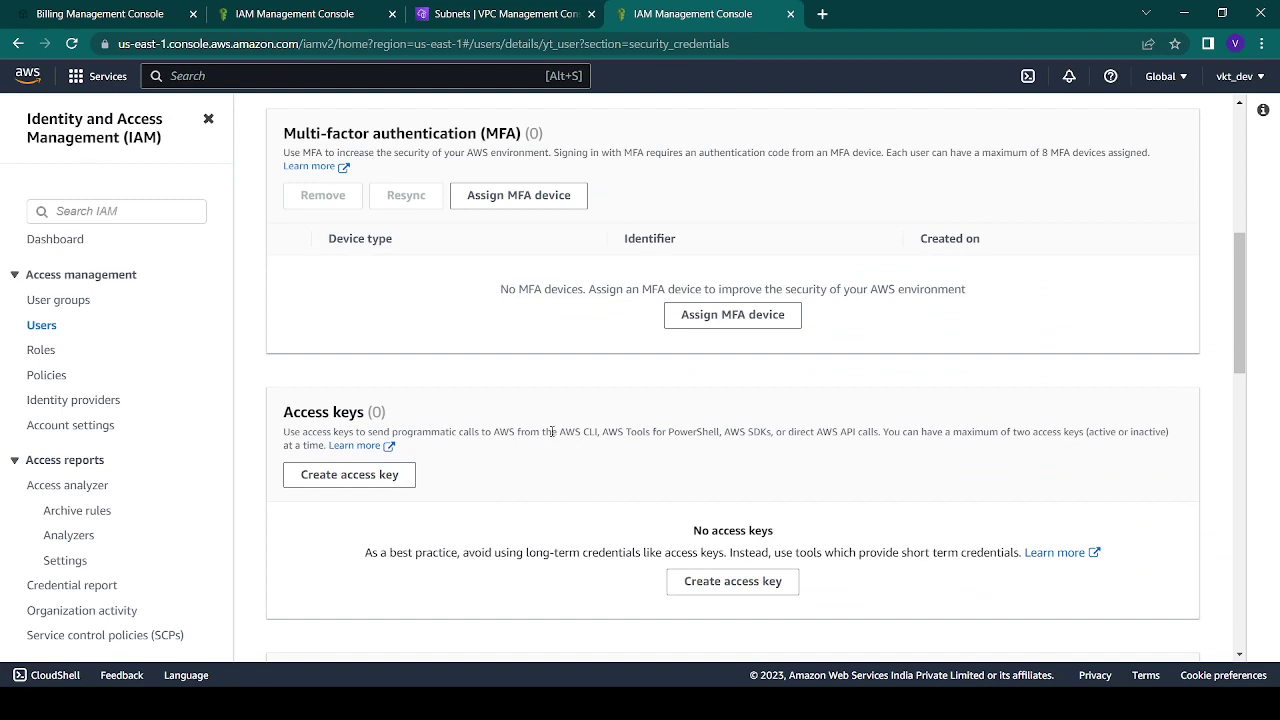
scroll(551, 432, down, 1)
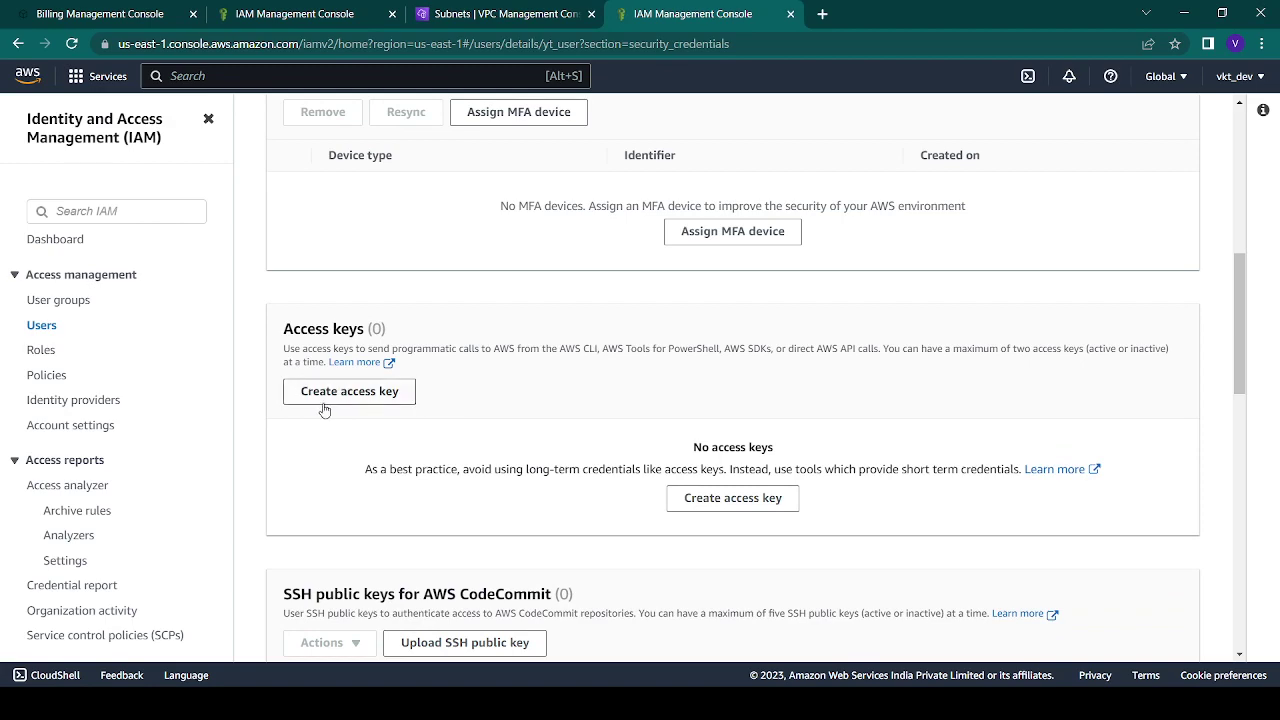
scroll(380, 400, down, 3)
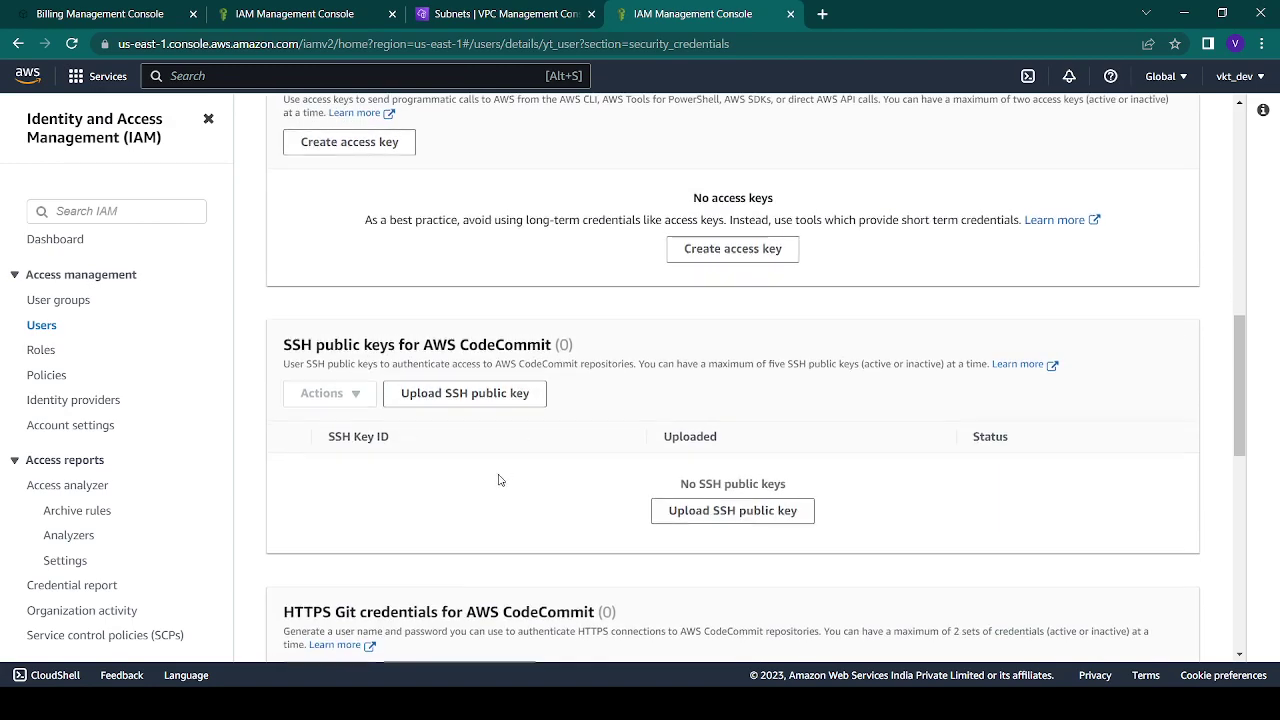
scroll(431, 412, up, 2)
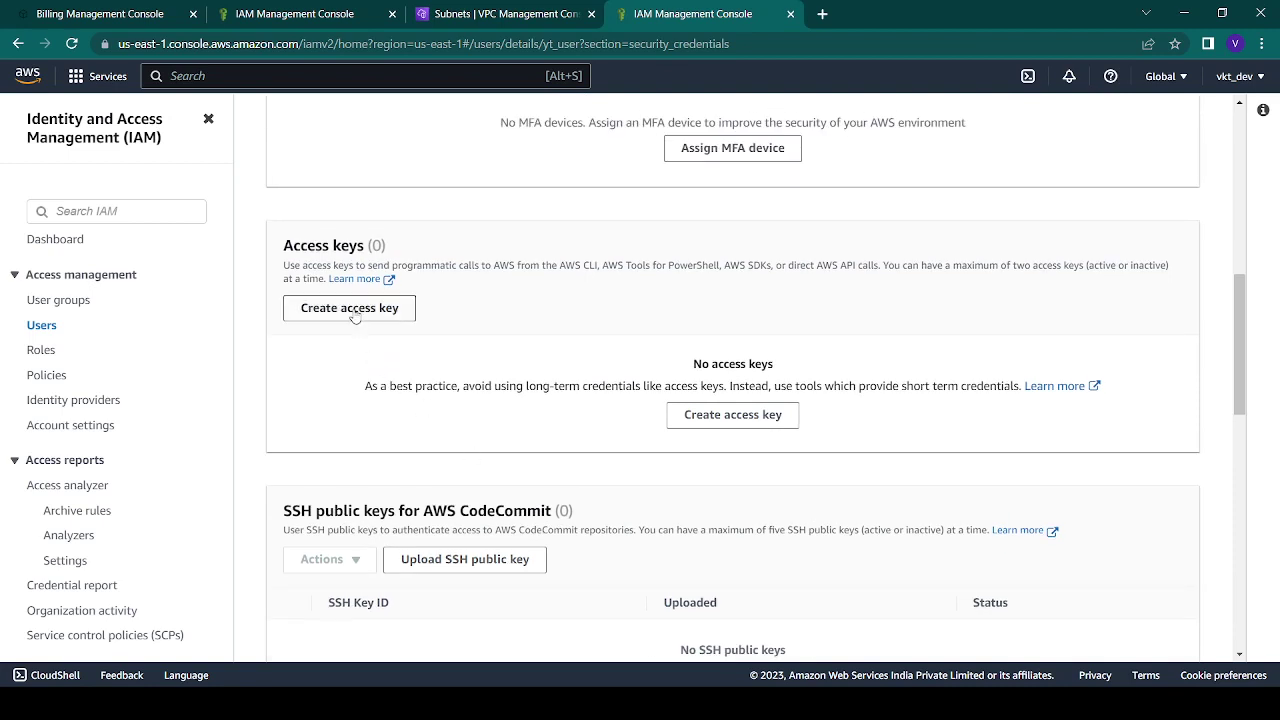
Step: Start creating an access key for yt_user and compare the recommendations for the AWS compute service, local code and CLI use cases
click(354, 312)
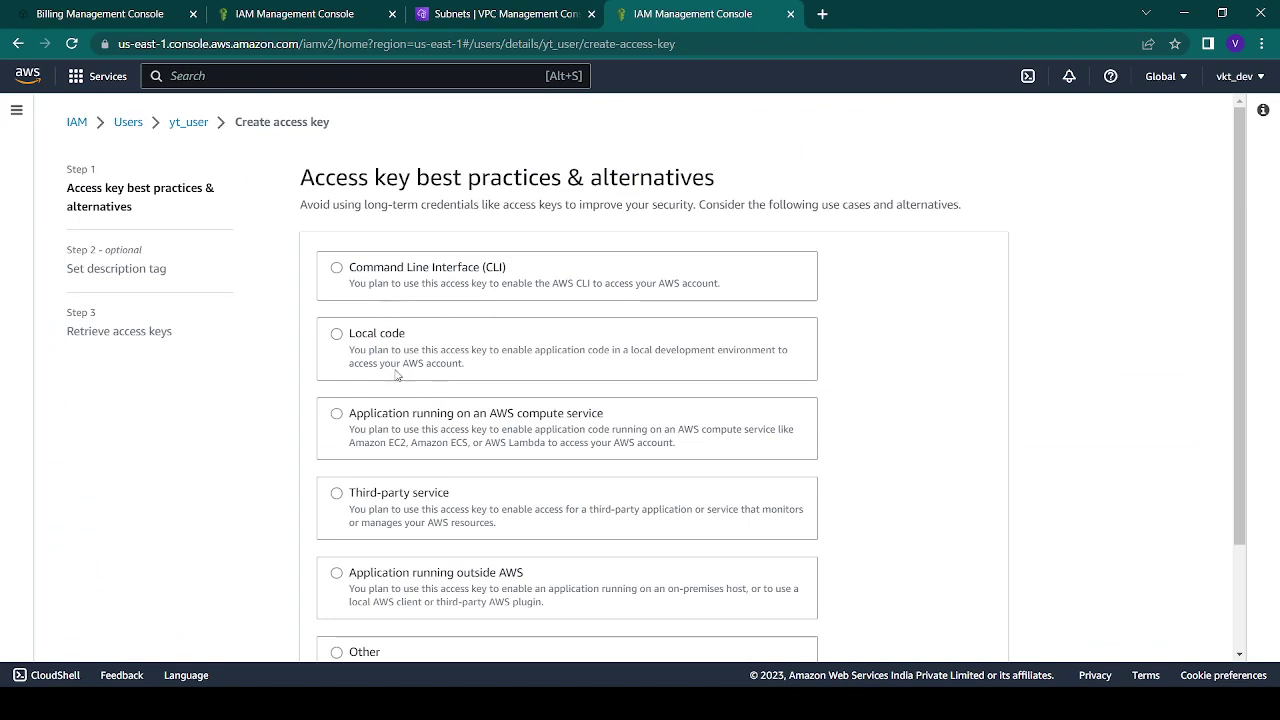
scroll(410, 440, down, 2)
scroll(437, 402, up, 1)
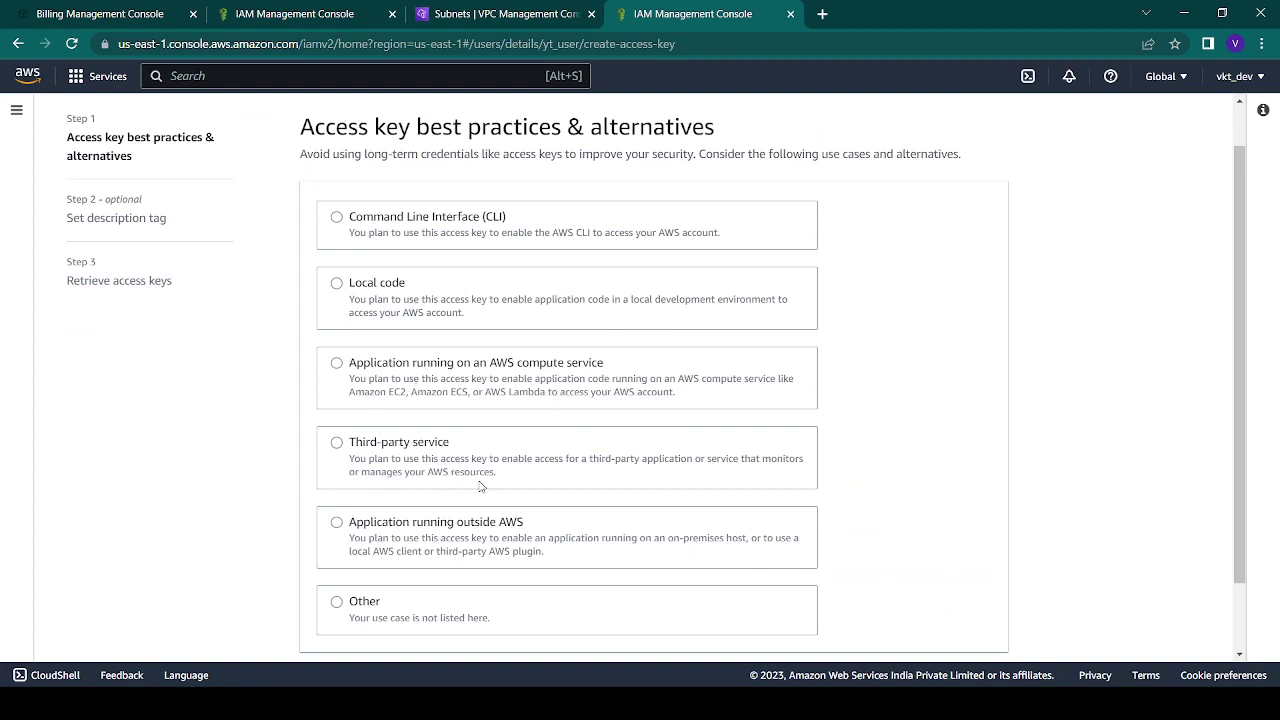
scroll(424, 509, down, 2)
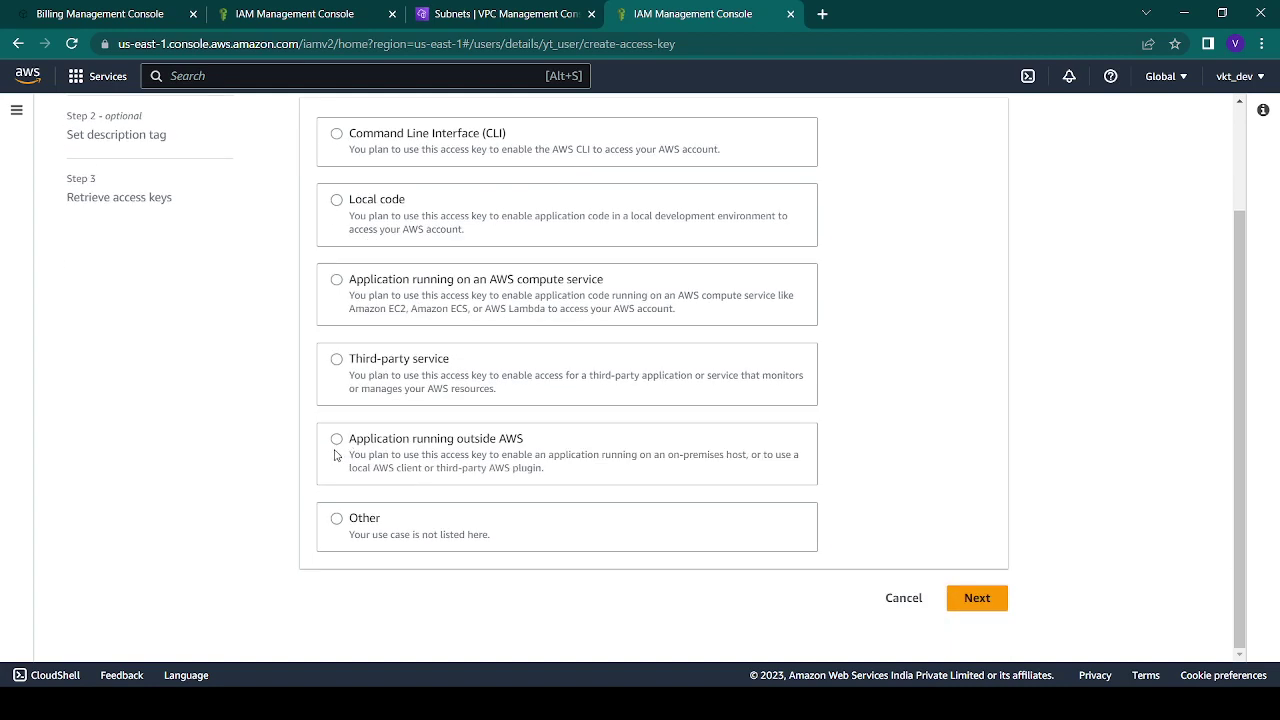
click(349, 284)
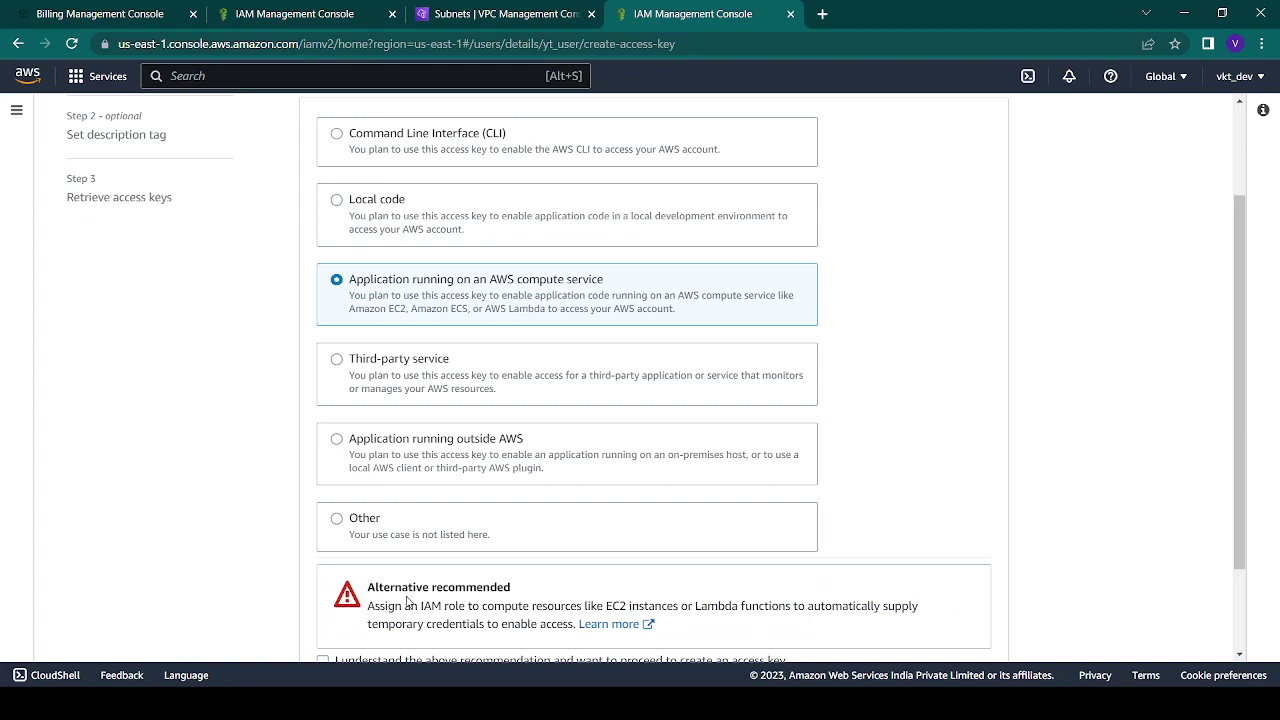
click(336, 201)
click(337, 150)
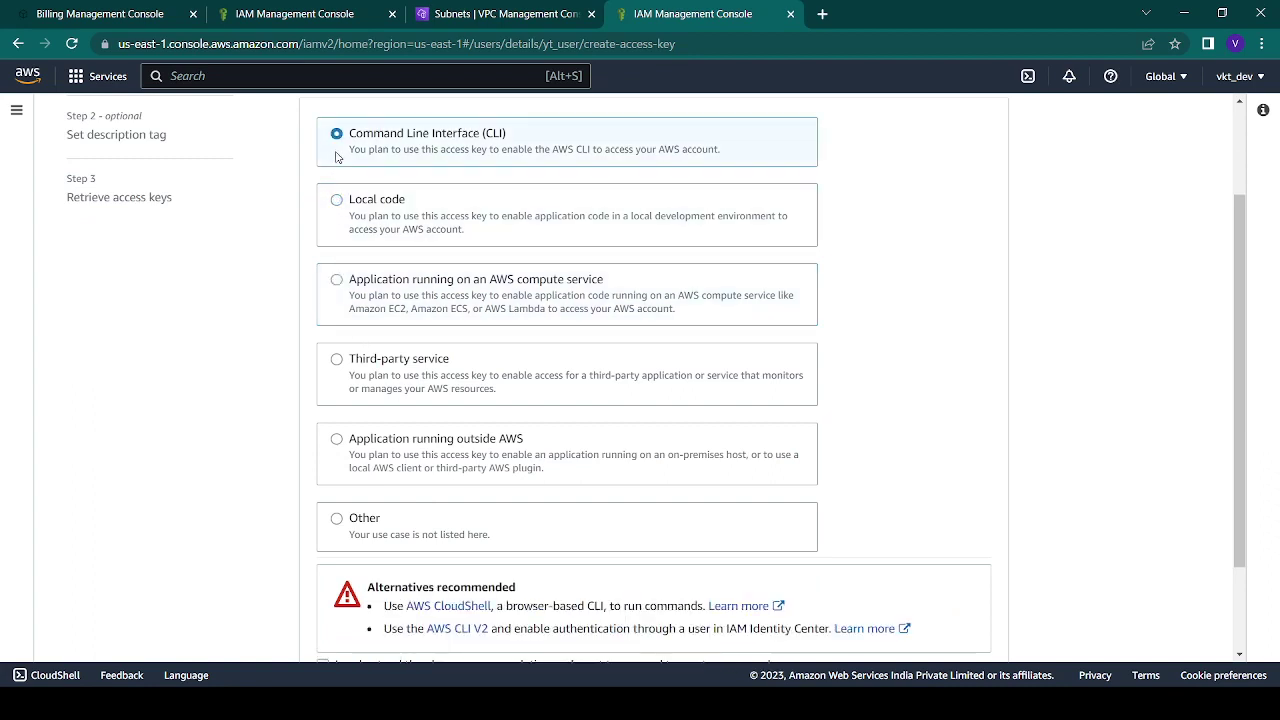
Step: Choose Application running outside AWS as the access key's use case and proceed to the description tag
click(338, 440)
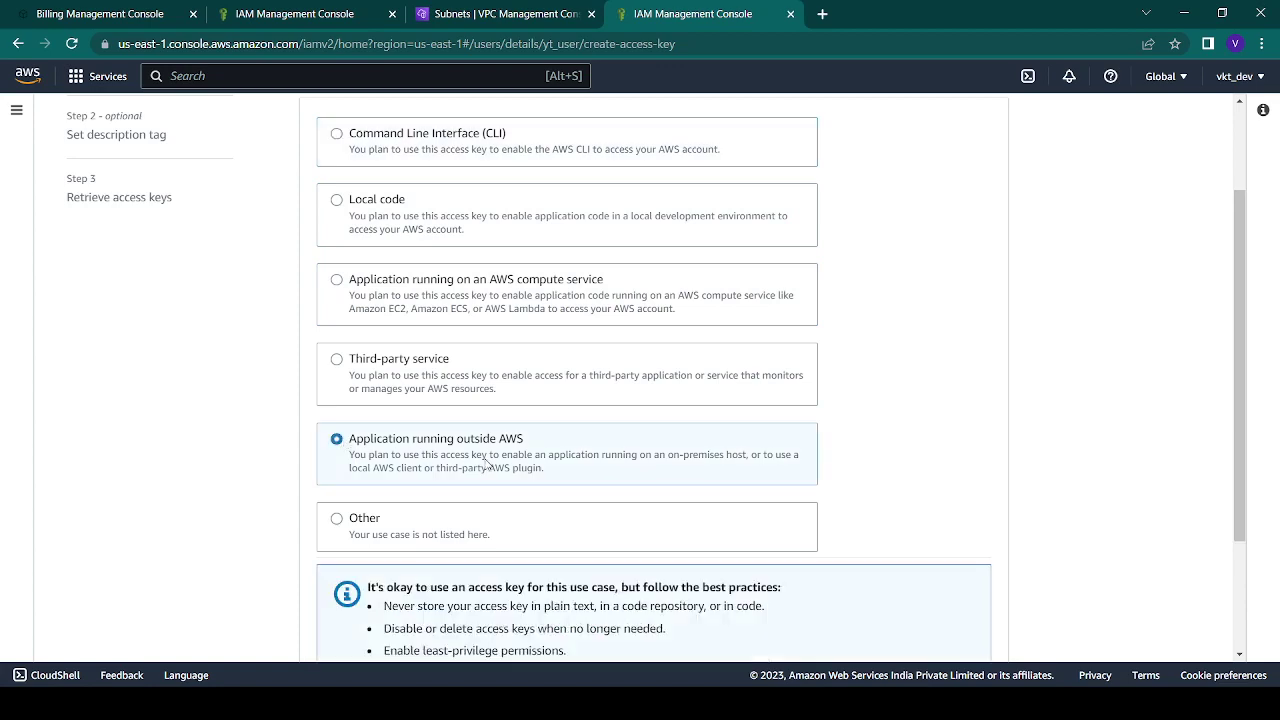
scroll(490, 465, down, 3)
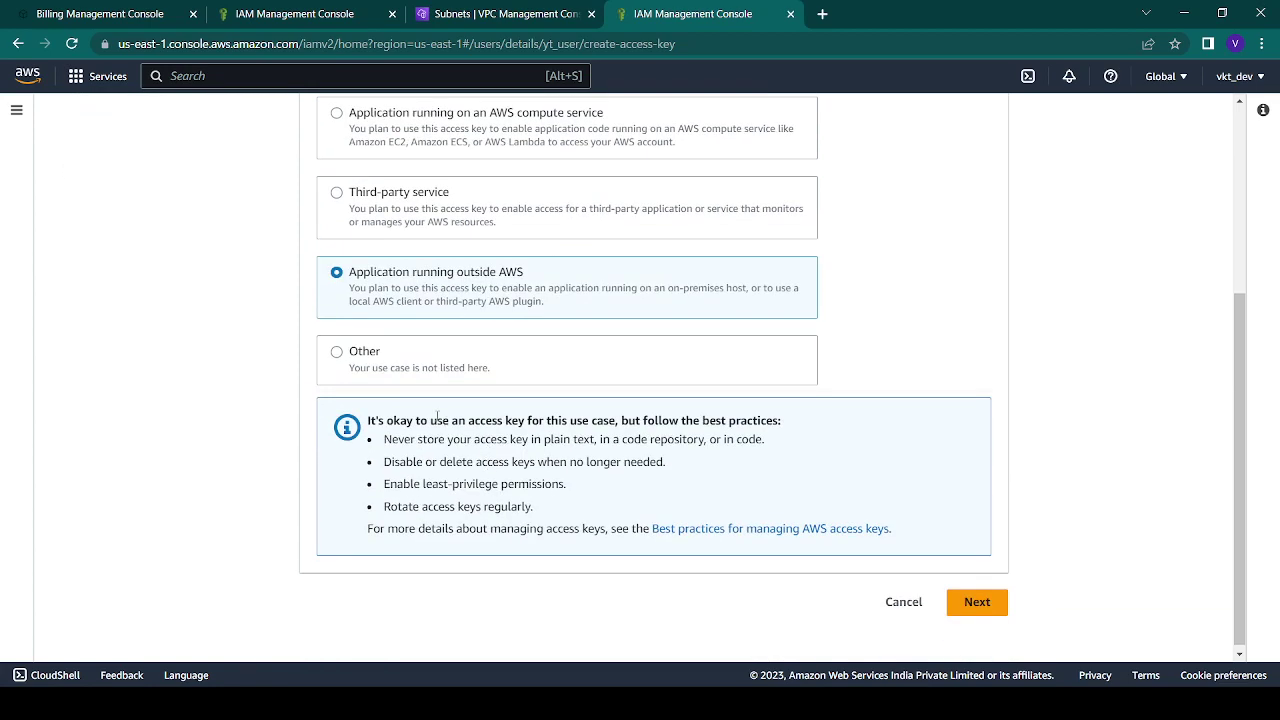
click(392, 364)
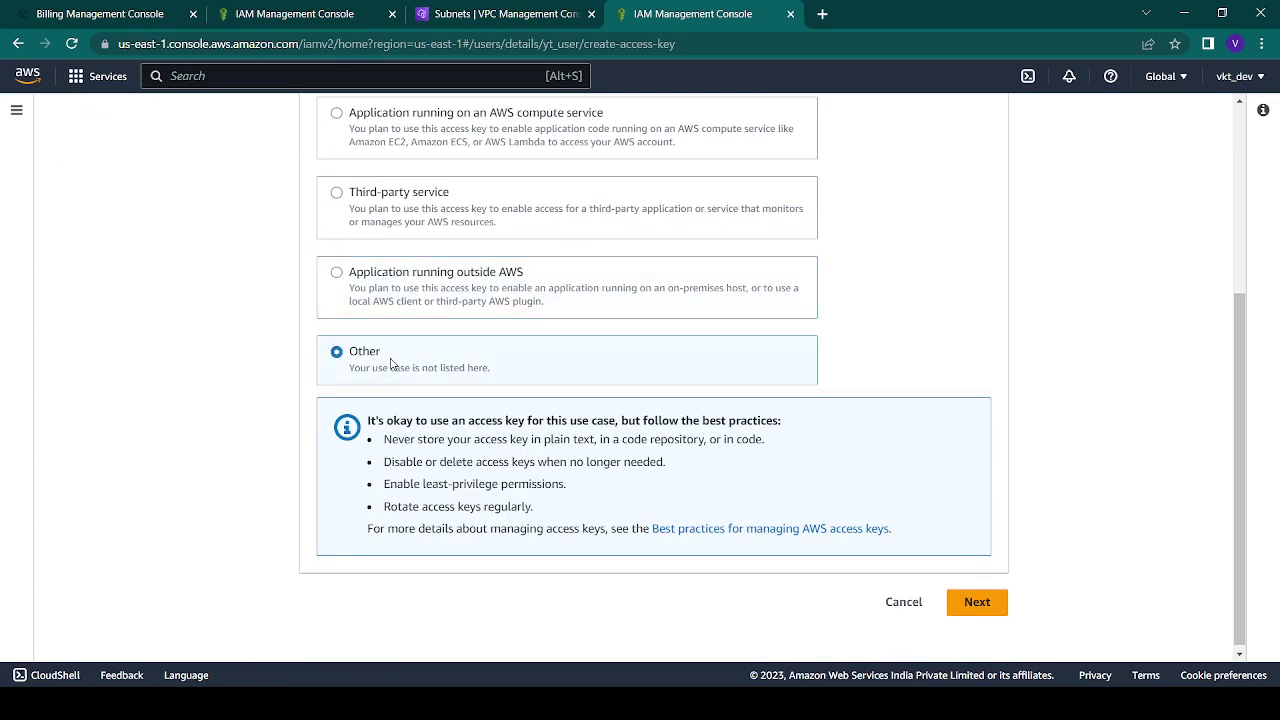
click(398, 282)
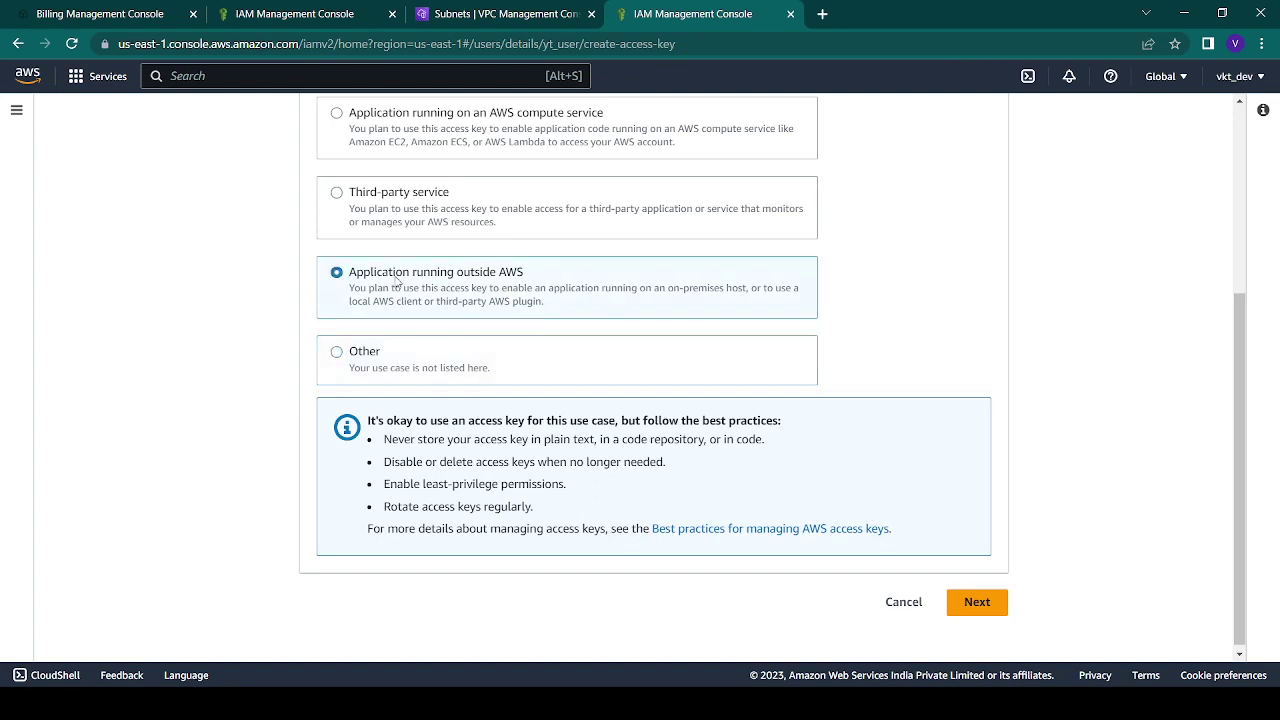
click(975, 604)
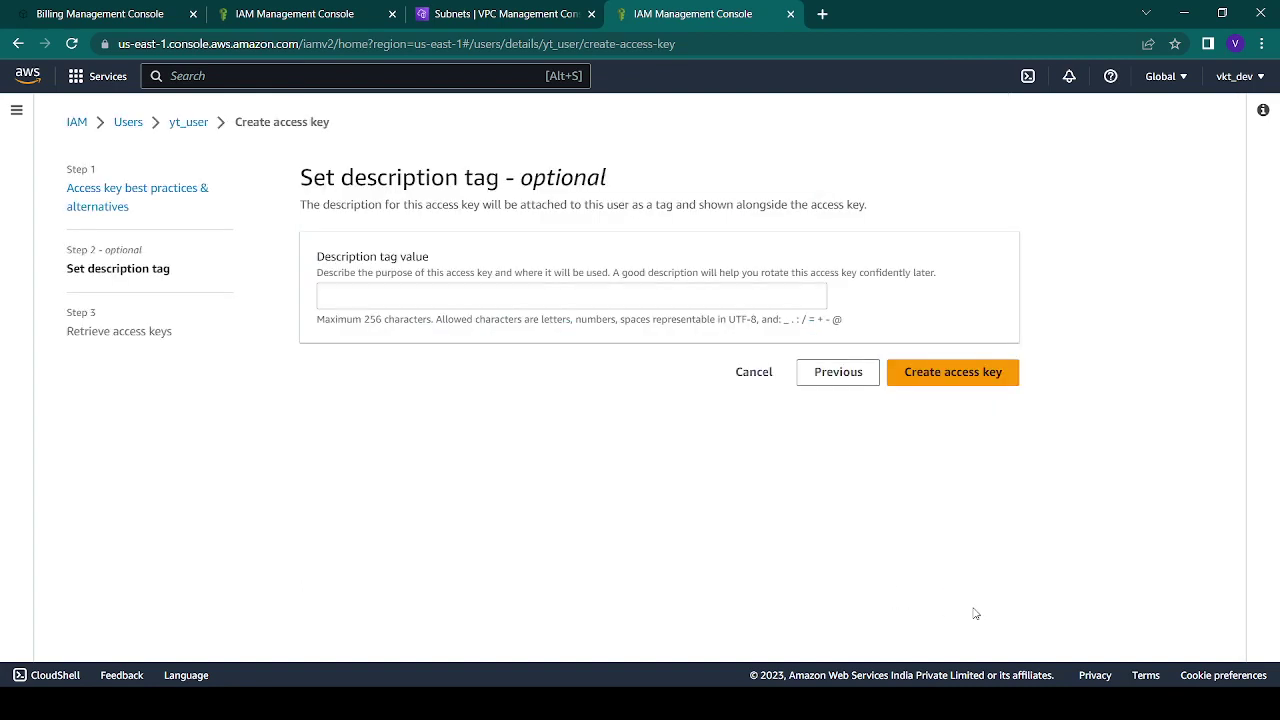
Step: Create the access key with an empty description tag and download its credentials as a .csv file
click(475, 297)
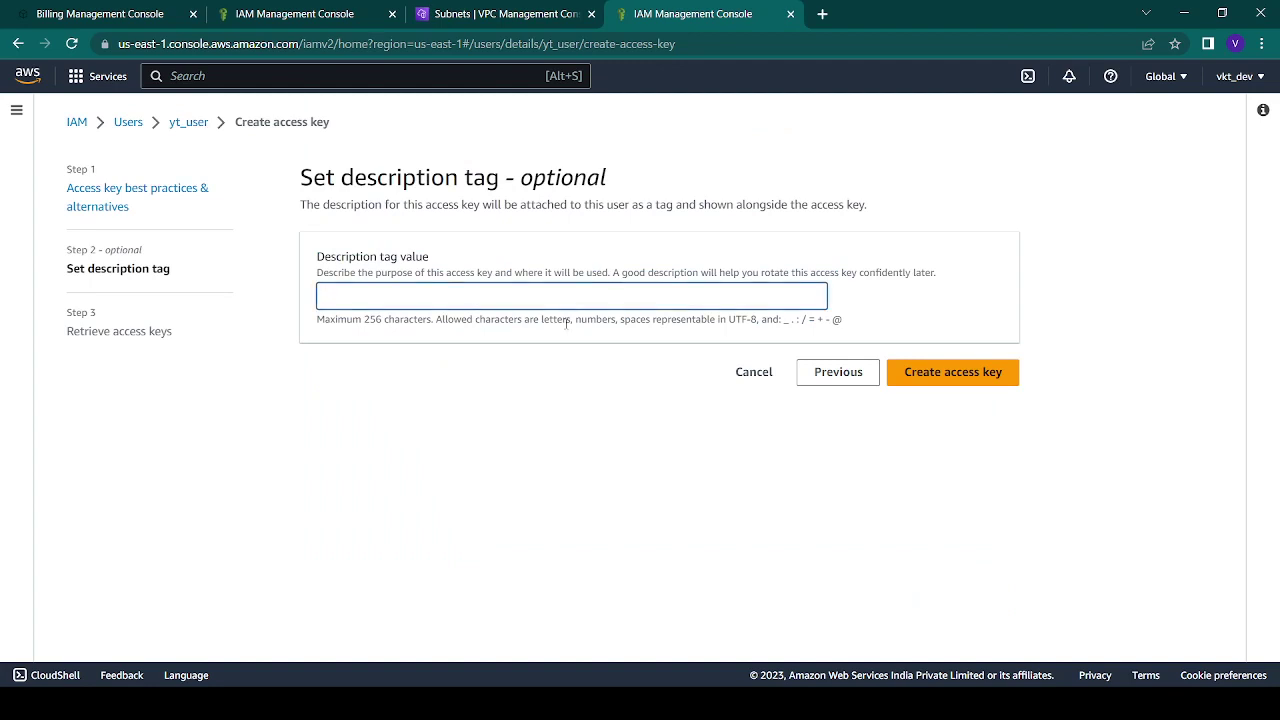
click(943, 382)
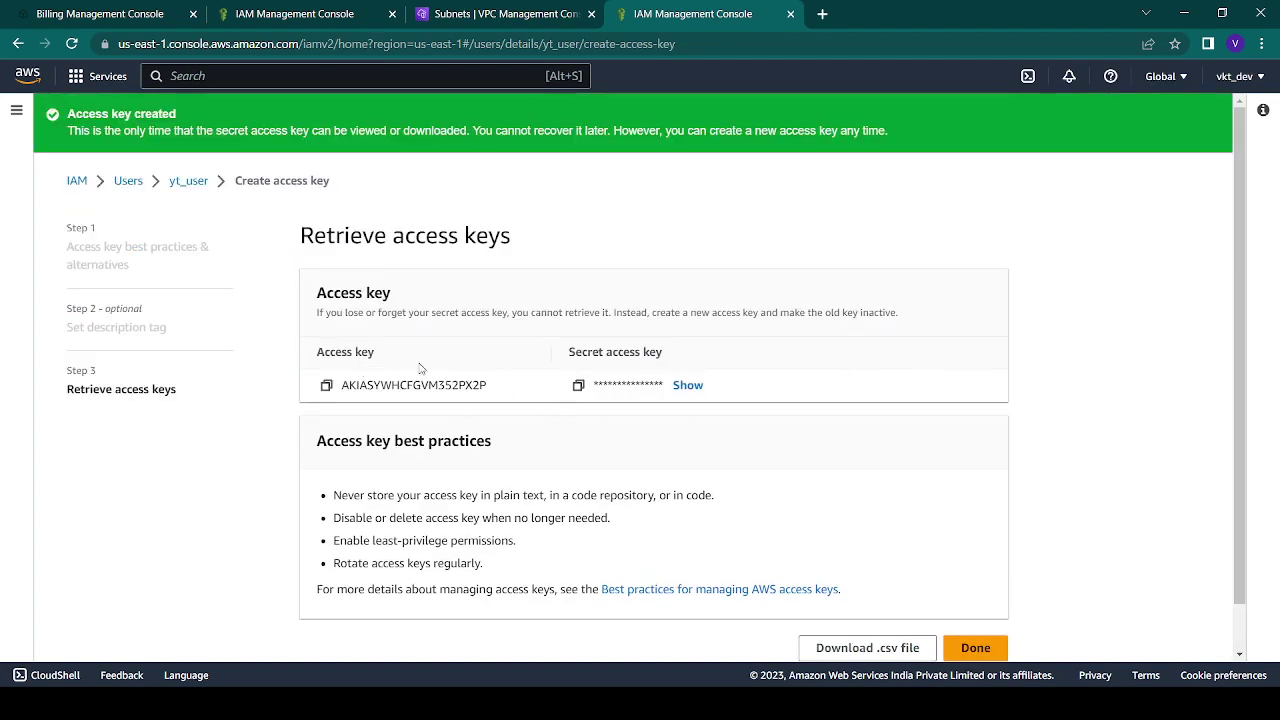
scroll(667, 463, down, 1)
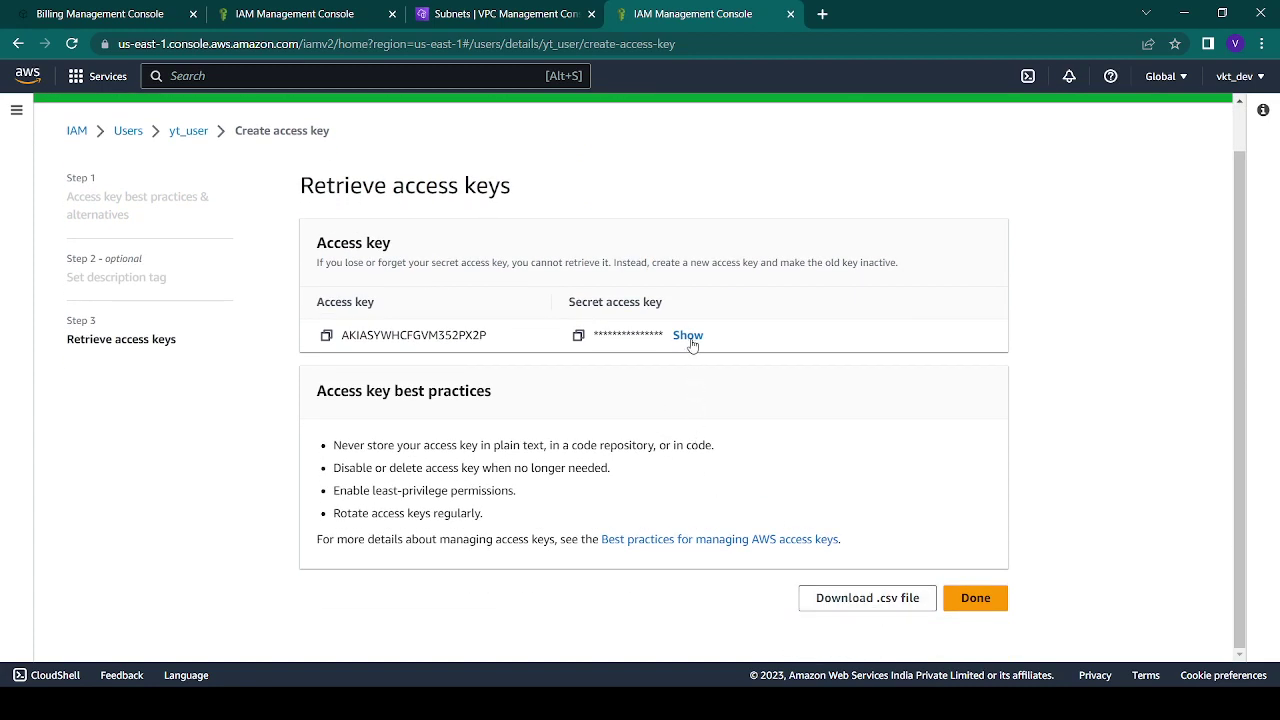
click(850, 599)
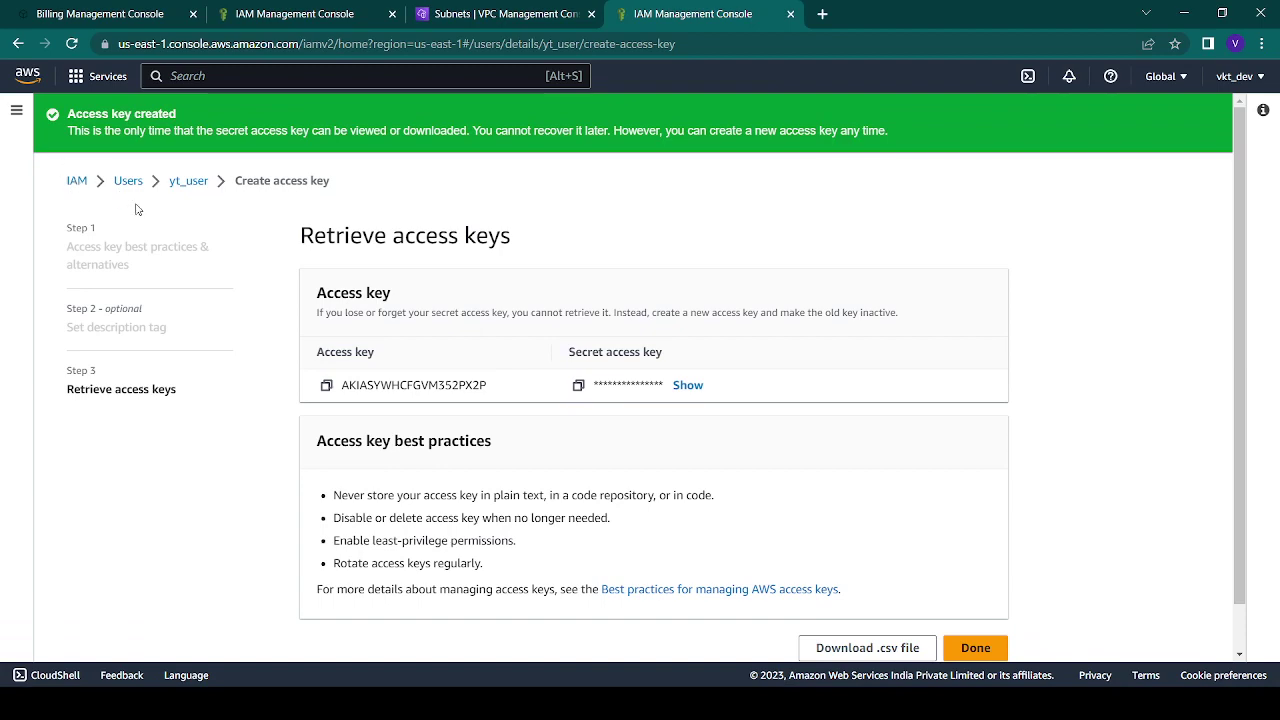
Step: Return to the IAM dashboard and examine the security recommendation about adding MFA for the root user
click(79, 182)
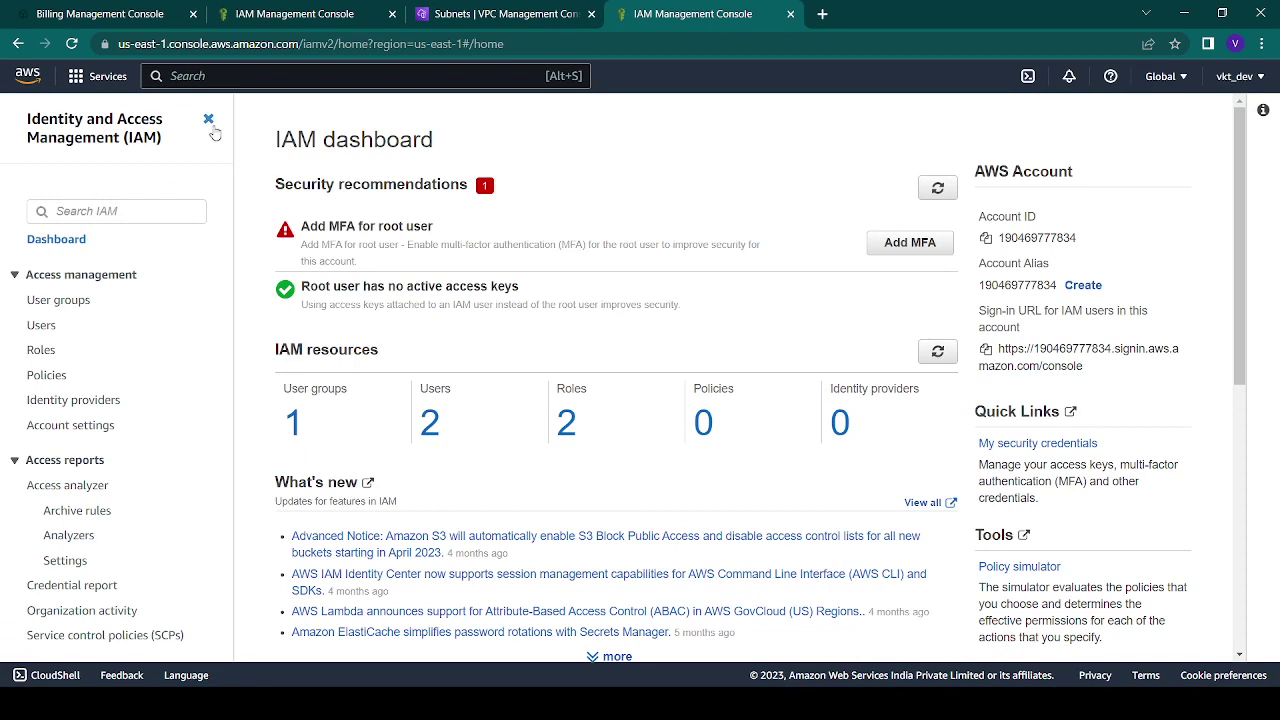
drag(445, 230, 309, 227)
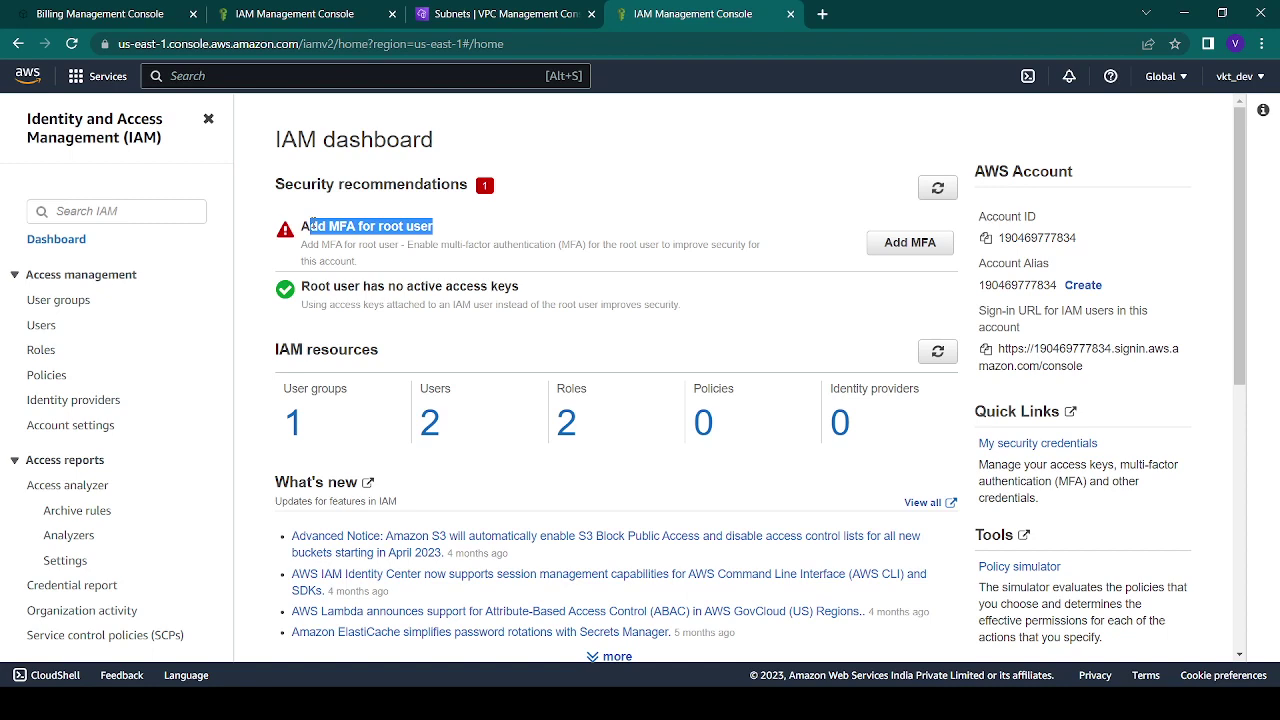